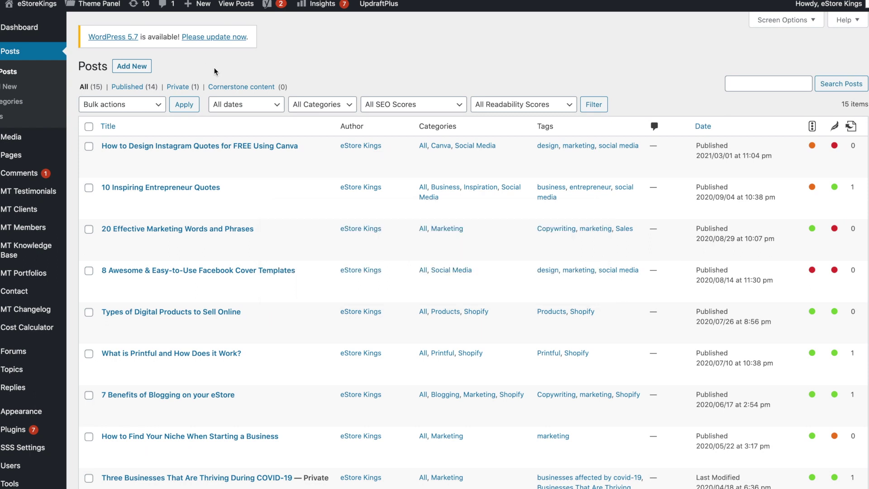
# - Create a new blog post titled "Twelve Instagram Story Ideas"
pyautogui.moveTo(224, 148)
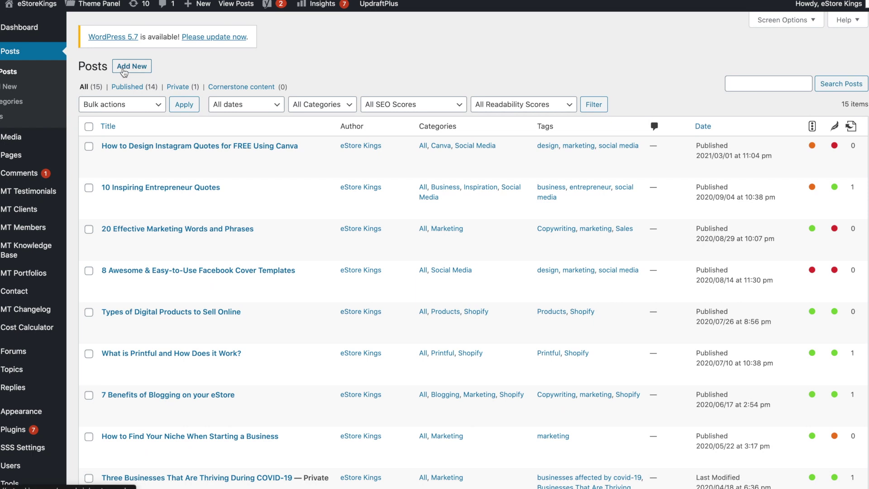
pyautogui.click(123, 69)
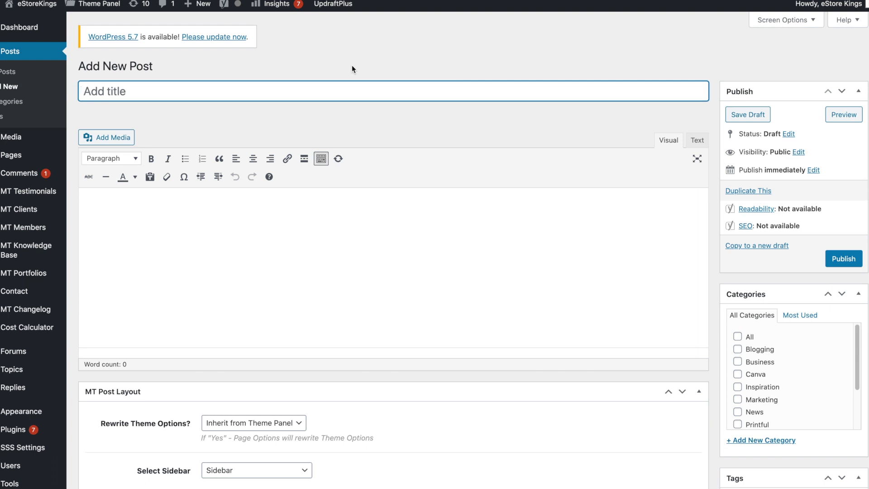
pyautogui.write('Twelve')
pyautogui.write(' Instagram ')
pyautogui.write('Story I')
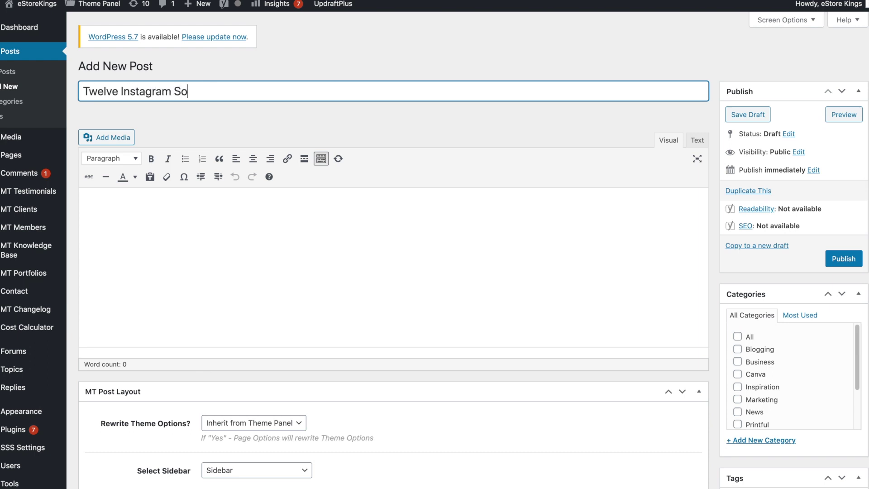
pyautogui.write('deas')
# - Paste the copied article text into the post body and remove the blank line between the two introductory paragraphs
pyautogui.click(288, 244)
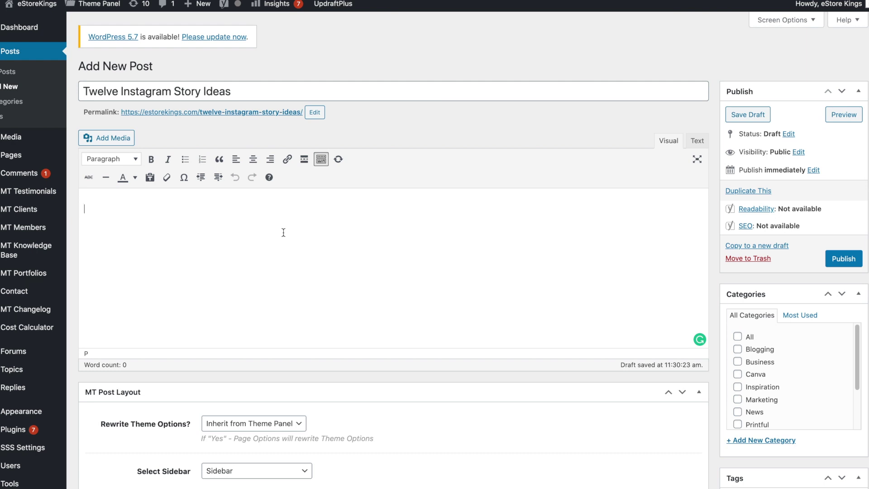
pyautogui.hotkey('ctrl', 'v')
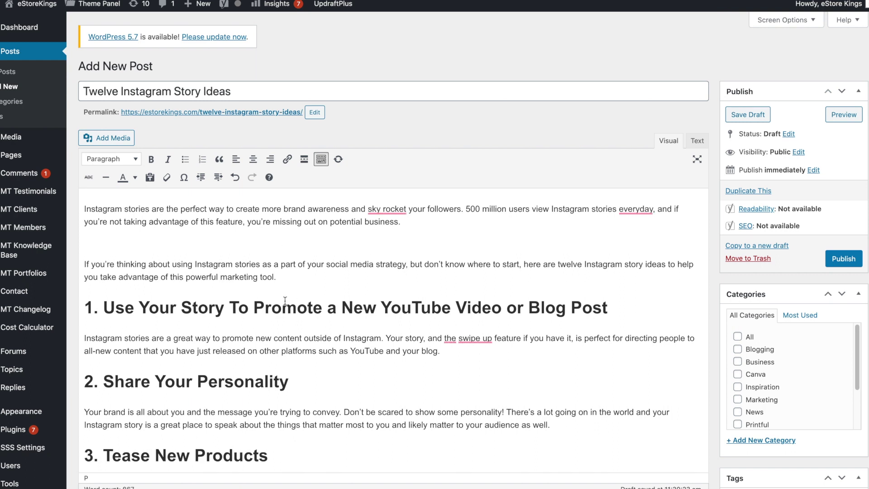
pyautogui.moveTo(115, 308); pyautogui.dragTo(452, 312)
pyautogui.press('BackSpace')
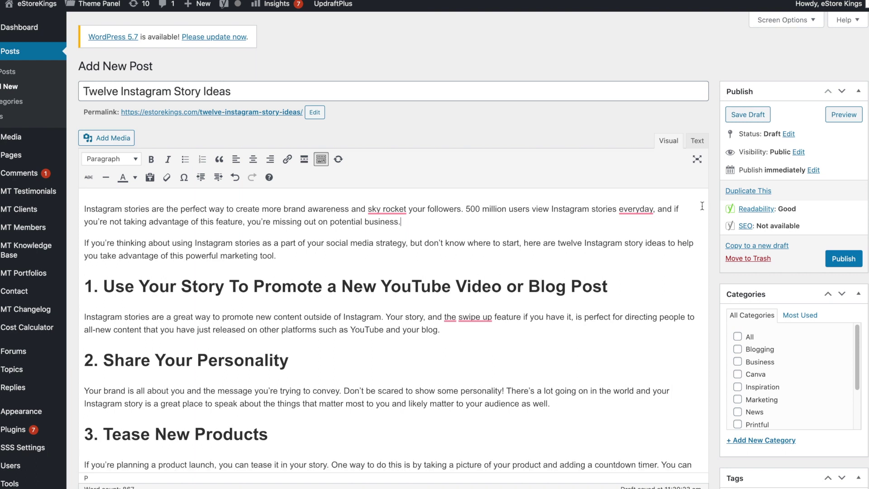
# - Remove the extra blank lines between paragraphs in the Go Live, Share Testimonials and Create A Quick Tutorial sections
pyautogui.scroll(-5, 866, 80)
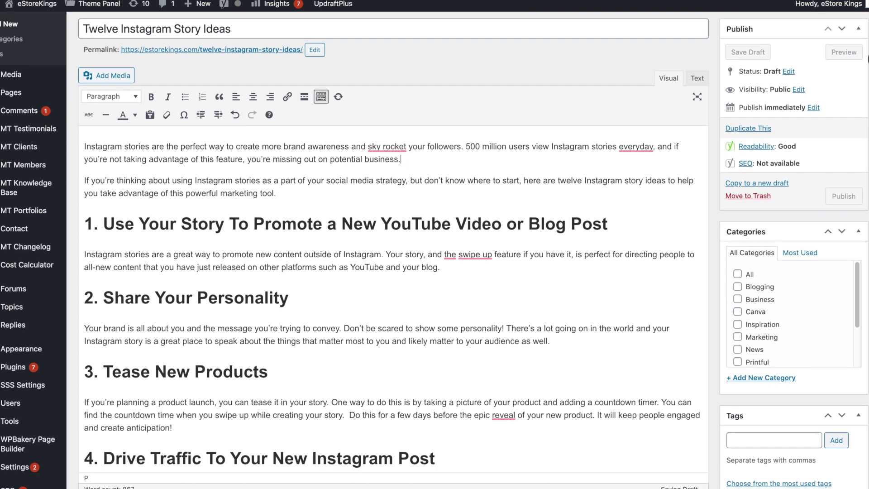
pyautogui.scroll(-5, 867, 79)
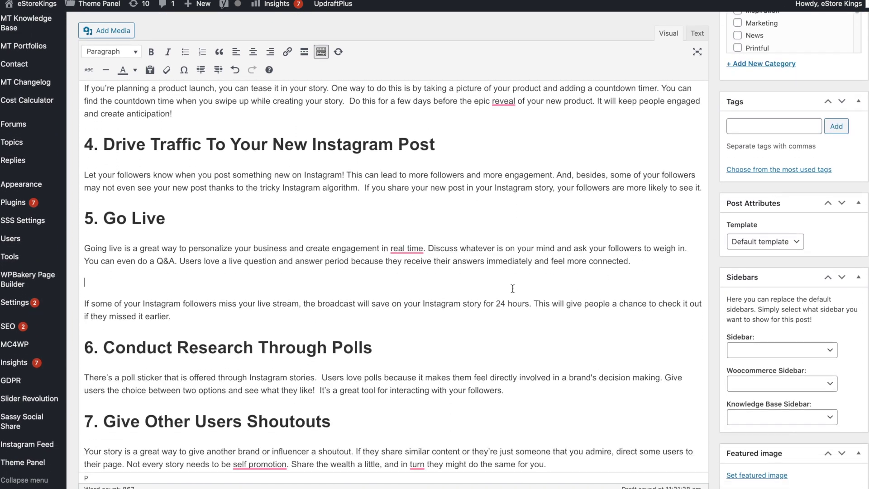
pyautogui.press('BackSpace')
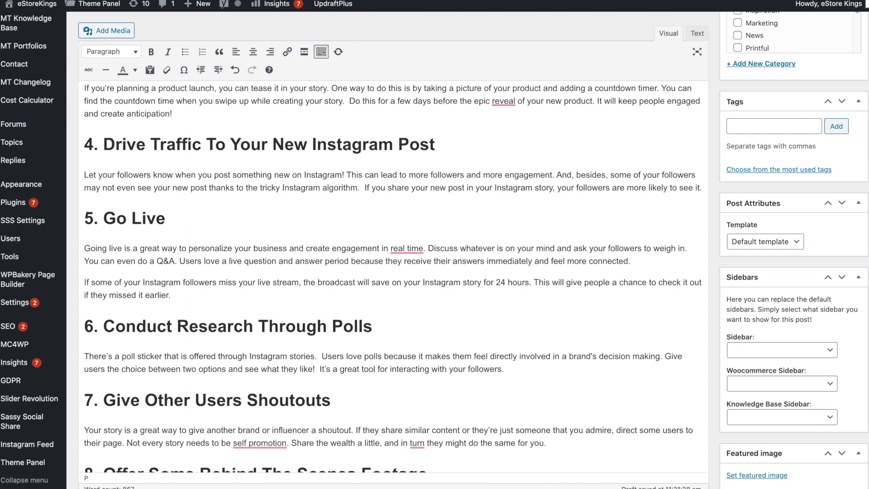
pyautogui.scroll(-8, 485, 255)
pyautogui.click(485, 256)
pyautogui.press('BackSpace')
pyautogui.click(399, 351)
pyautogui.press('BackSpace')
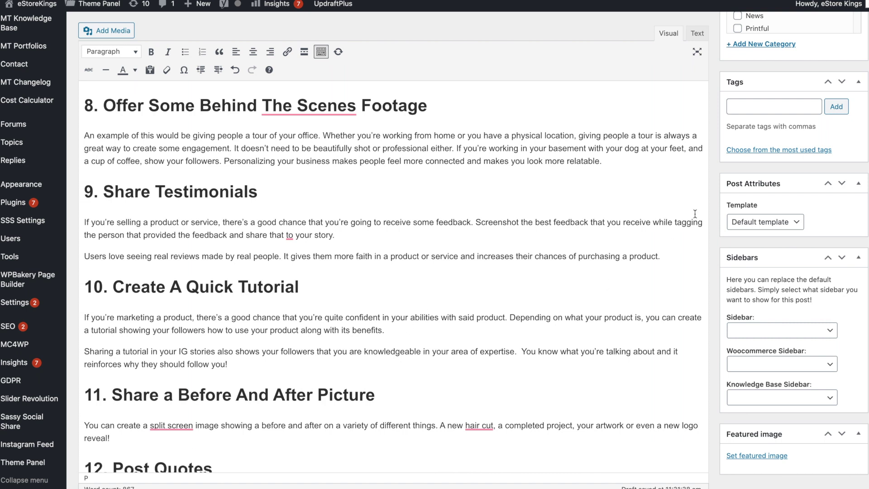
# - Delete the two blank lines between the Post Quotes section and the closing paragraph
pyautogui.scroll(-10, 865, 185)
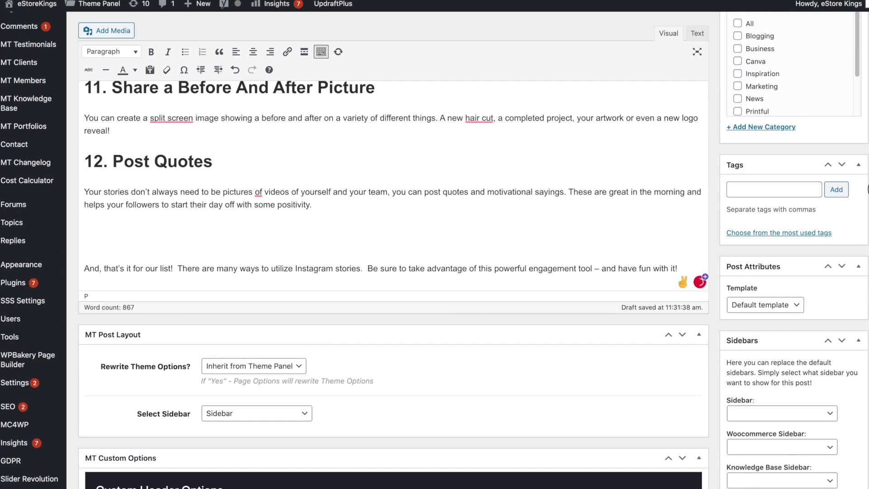
pyautogui.scroll(2, 867, 188)
pyautogui.click(360, 275)
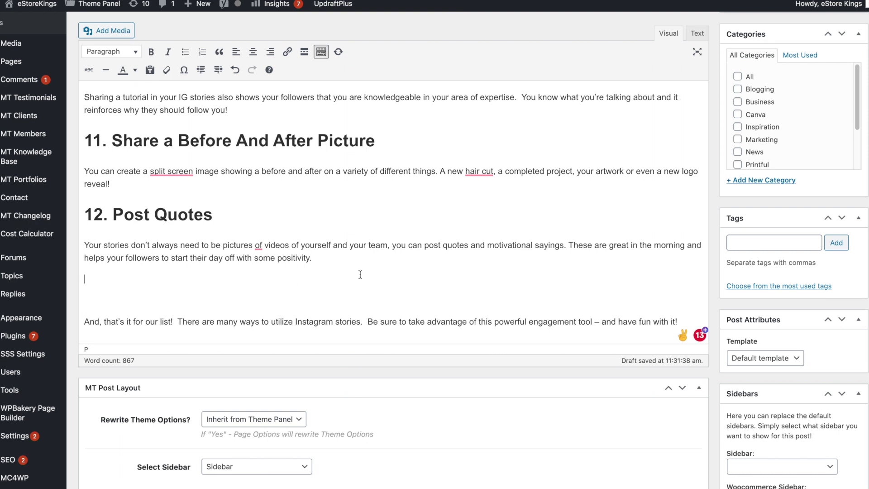
pyautogui.press('Down')
pyautogui.press('BackSpace')
pyautogui.press('BackSpace')
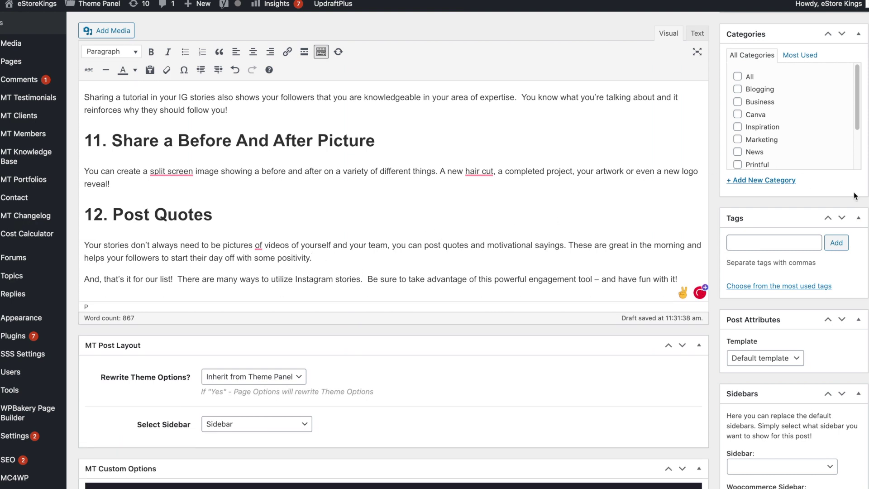
# - Preview the draft post and read through its layout from the title to the closing paragraph
pyautogui.scroll(20, 435, 250)
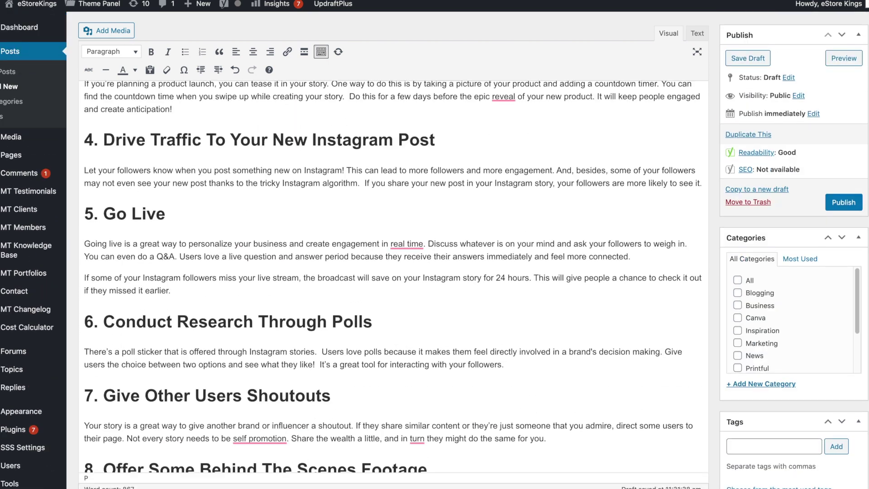
pyautogui.scroll(5, 628, 304)
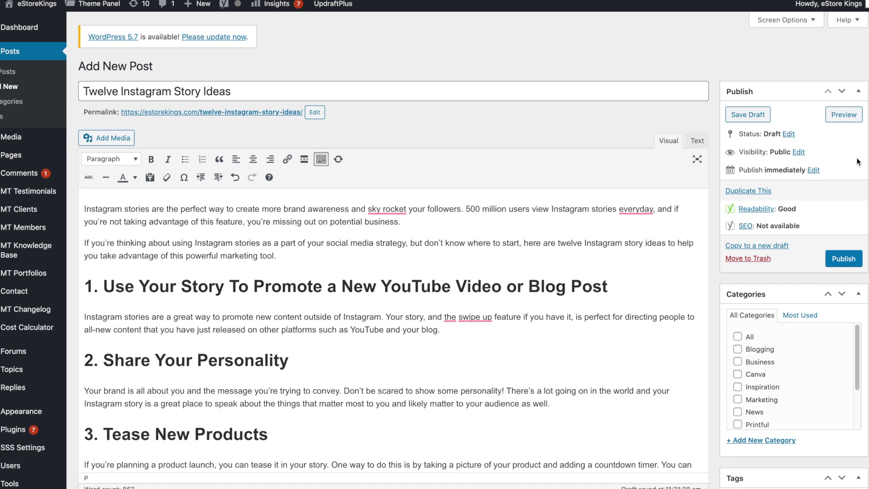
pyautogui.click(843, 120)
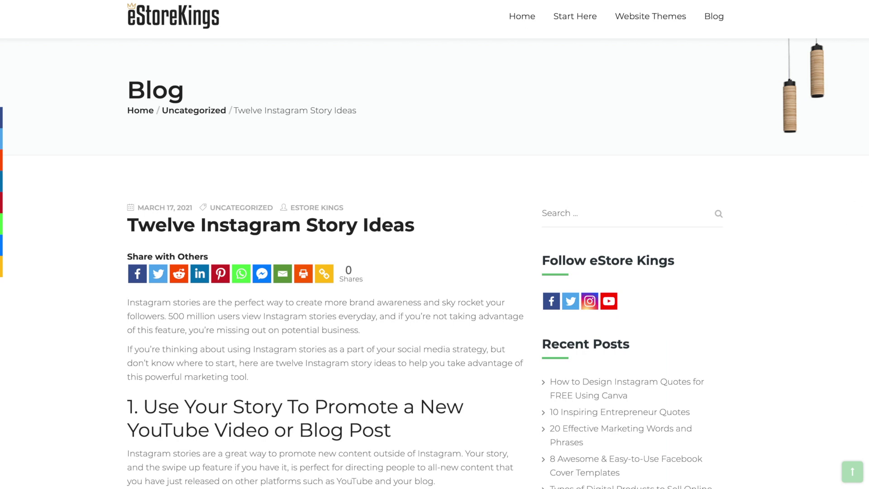
pyautogui.scroll(-1, 435, 262)
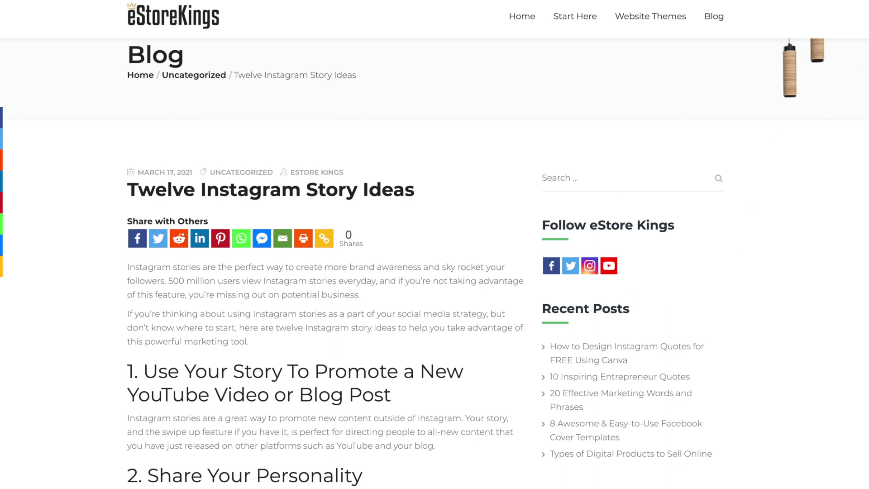
pyautogui.scroll(-3, 435, 263)
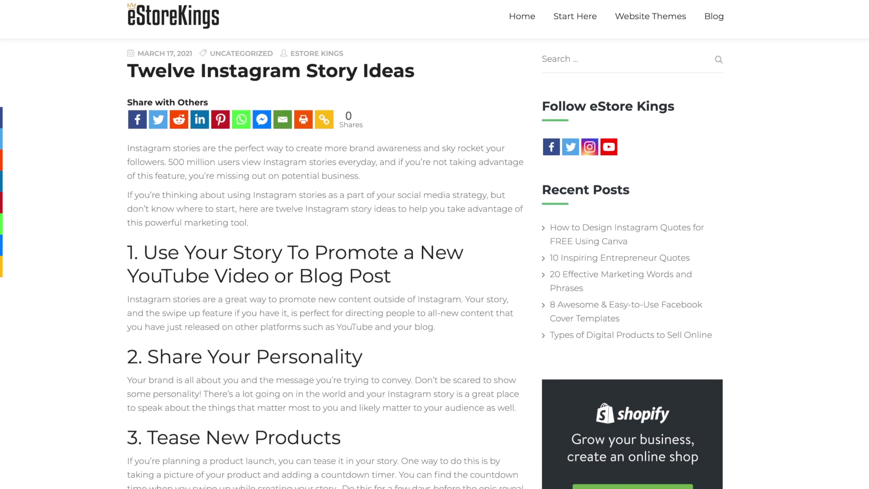
pyautogui.scroll(-8, 434, 263)
pyautogui.scroll(-12, 866, 148)
pyautogui.scroll(-12, 857, 248)
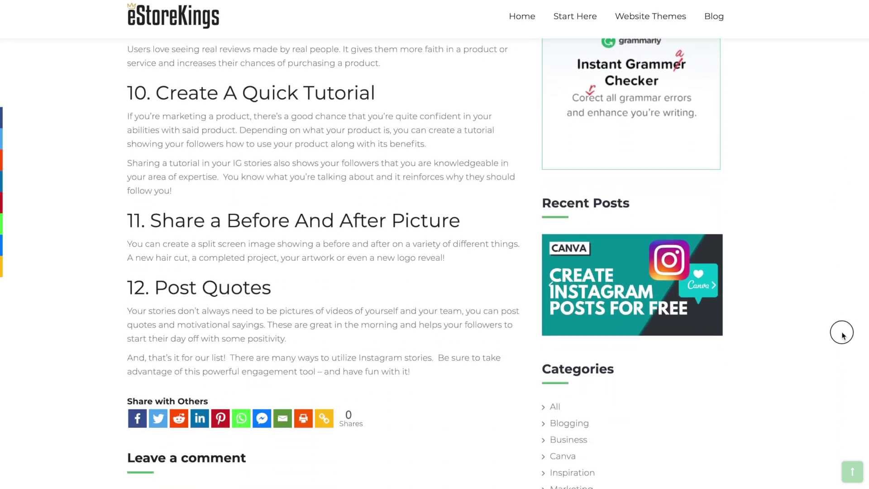
pyautogui.scroll(20, 842, 339)
pyautogui.scroll(12, 848, 156)
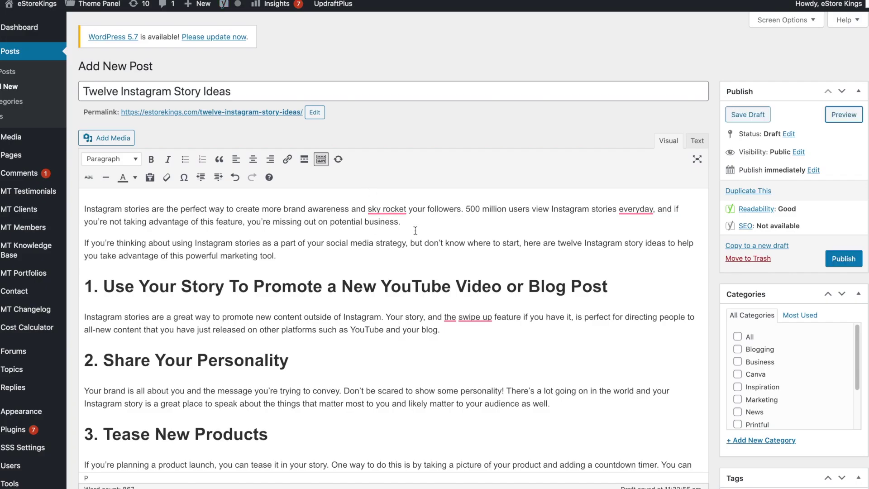
# - Add an empty line below the Tease New Products paragraph and upload the image instagram-ideas.png for it
pyautogui.click(371, 274)
pyautogui.scroll(-5, 394, 254)
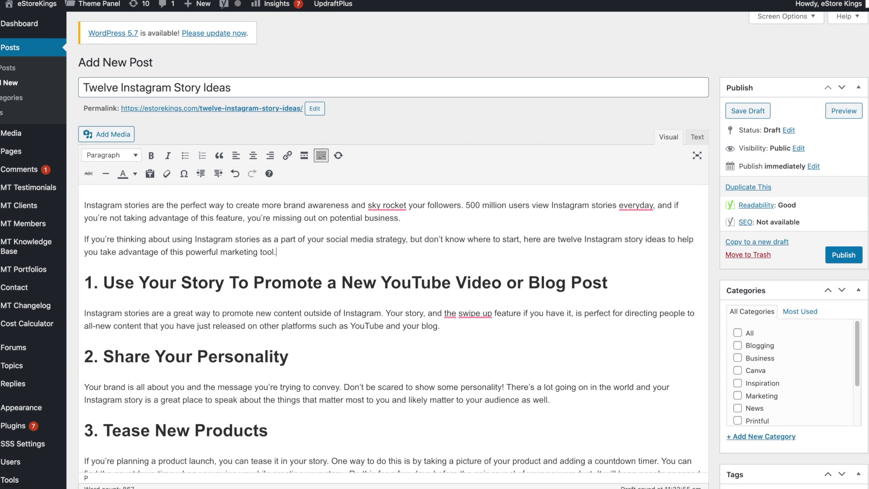
pyautogui.scroll(-5, 387, 261)
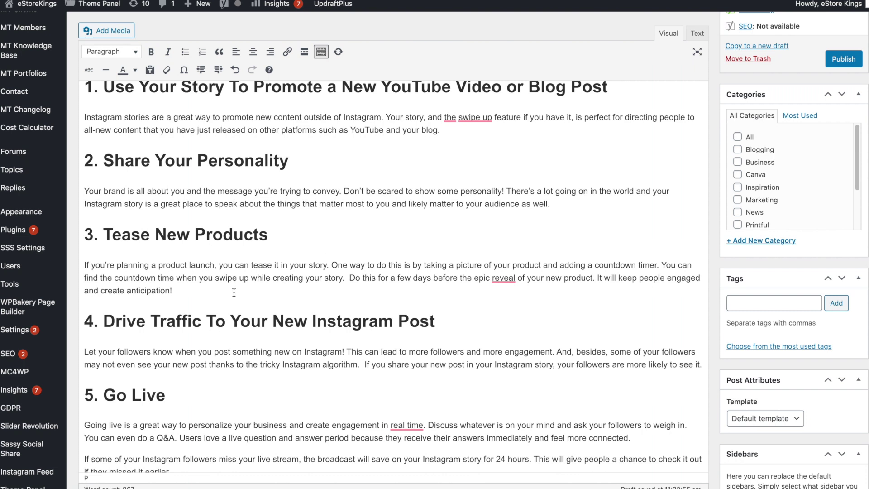
pyautogui.press('Return')
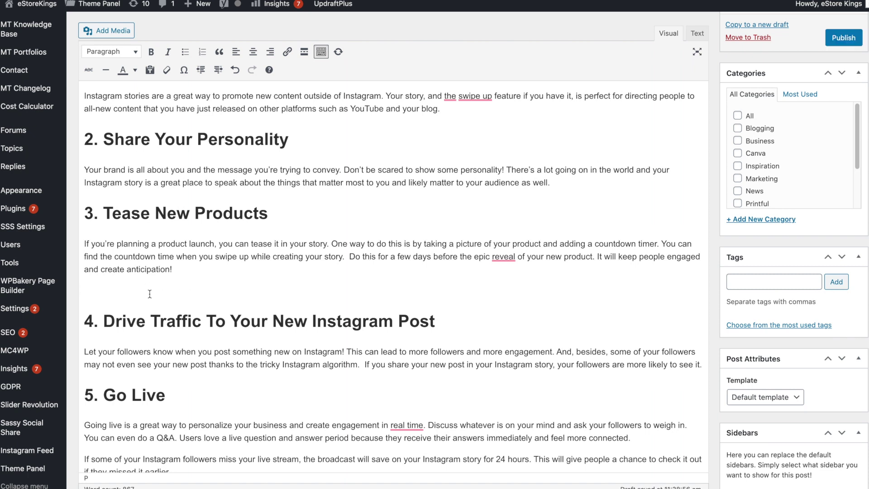
pyautogui.click(118, 33)
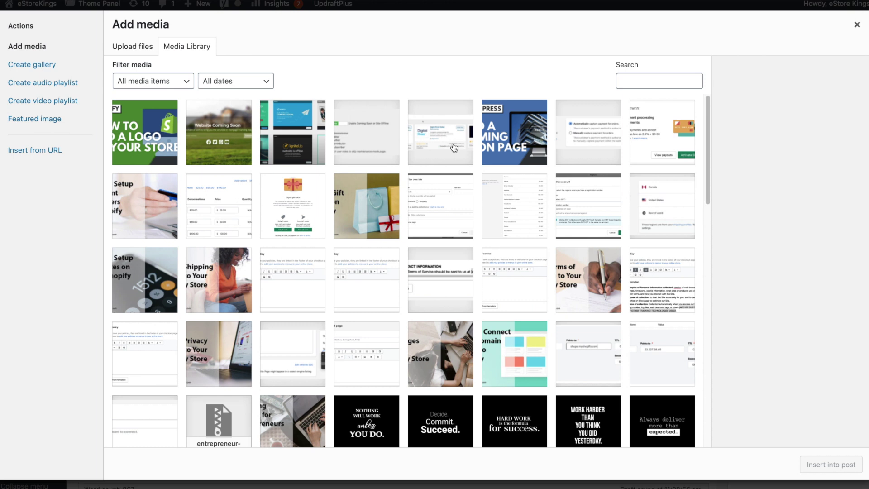
pyautogui.click(118, 46)
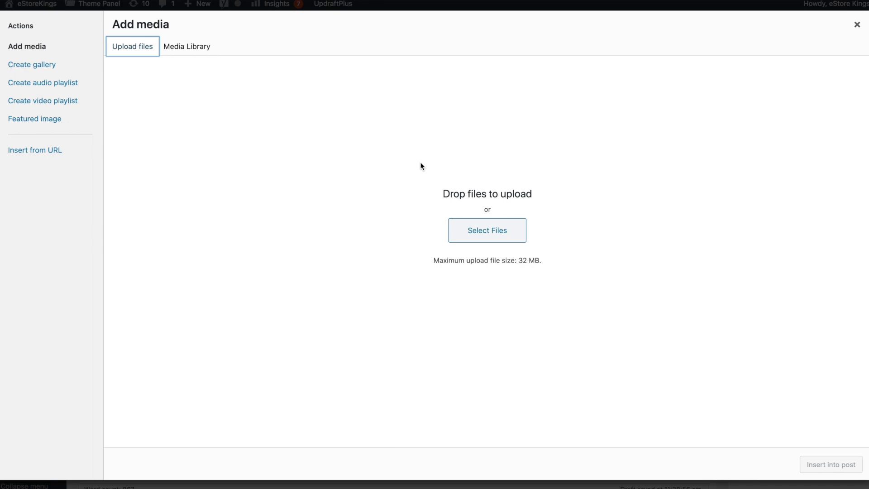
pyautogui.click(514, 240)
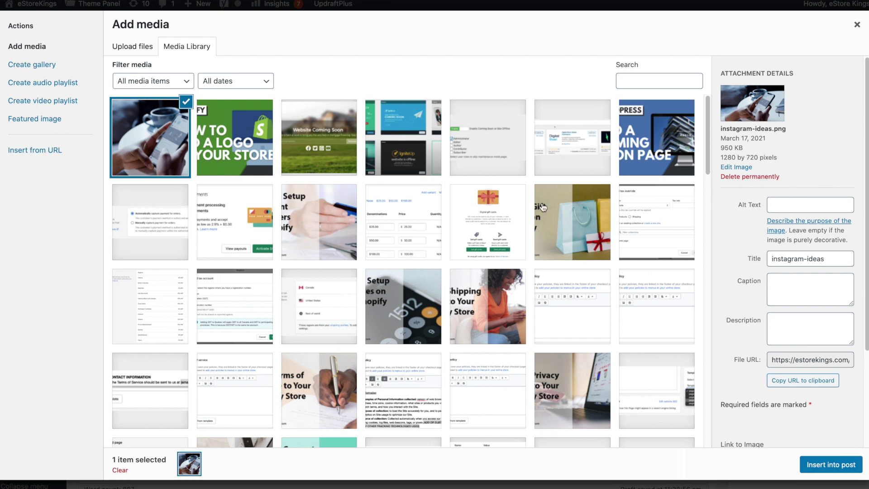
# - Set the uploaded image's alt text to "Instagram Mobile Phone" and insert the image into the post
pyautogui.click(797, 206)
pyautogui.write('Instagram')
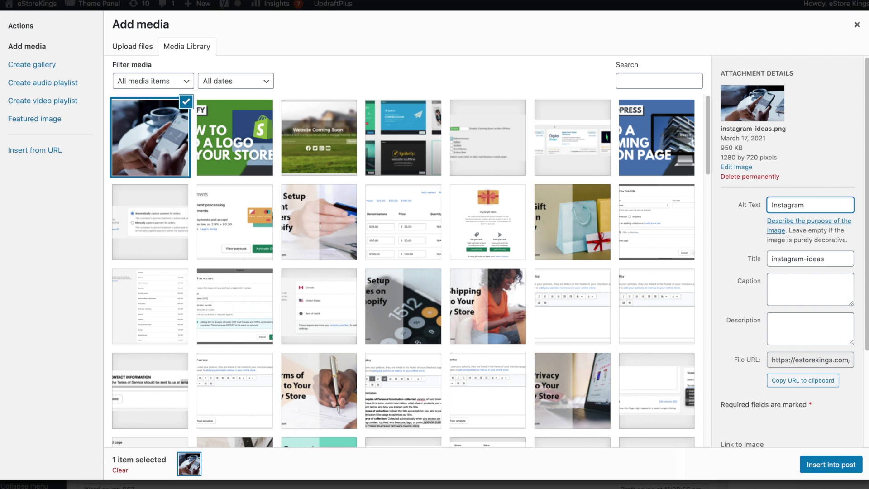
pyautogui.write(' Mobile Phone')
pyautogui.click(822, 468)
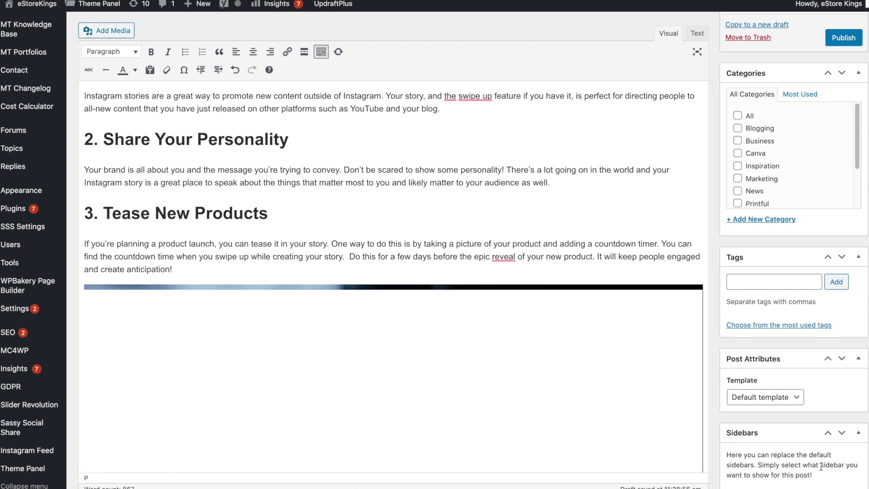
# - Add an empty line at the end of the Go Live section and upload the image gol-live.png for it
pyautogui.scroll(-2, 453, 344)
pyautogui.scroll(-5, 393, 276)
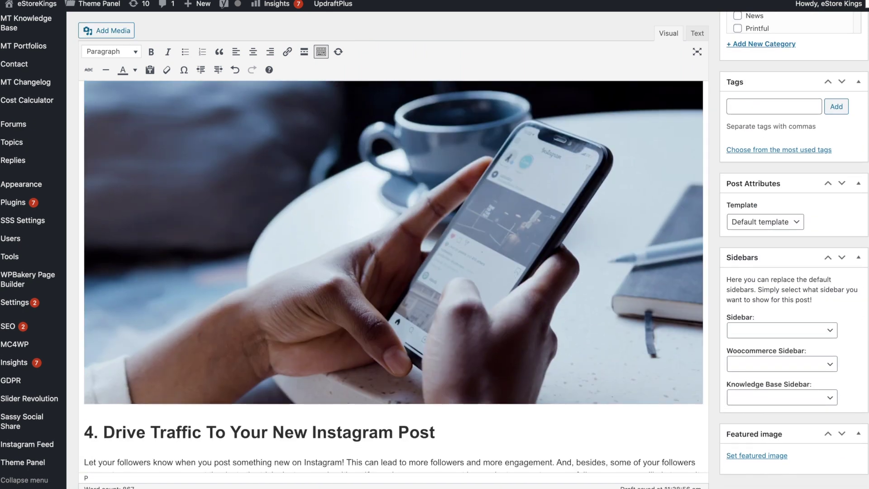
pyautogui.scroll(-2, 523, 235)
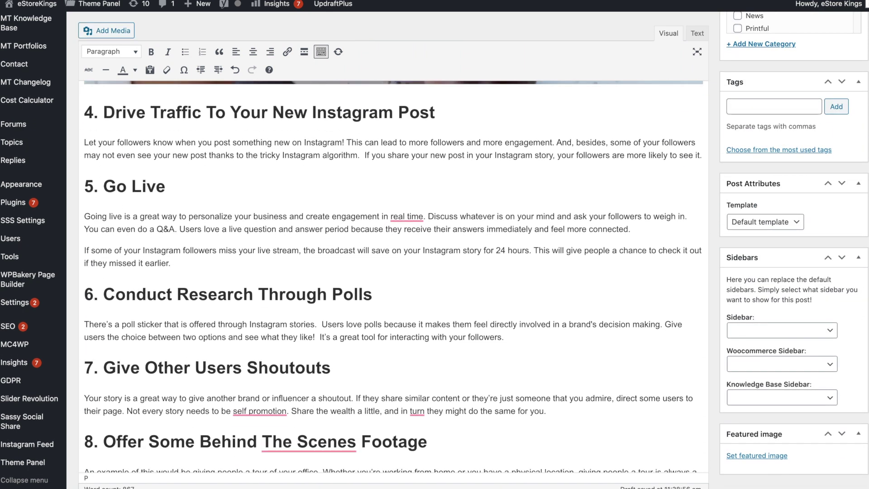
pyautogui.click(236, 251)
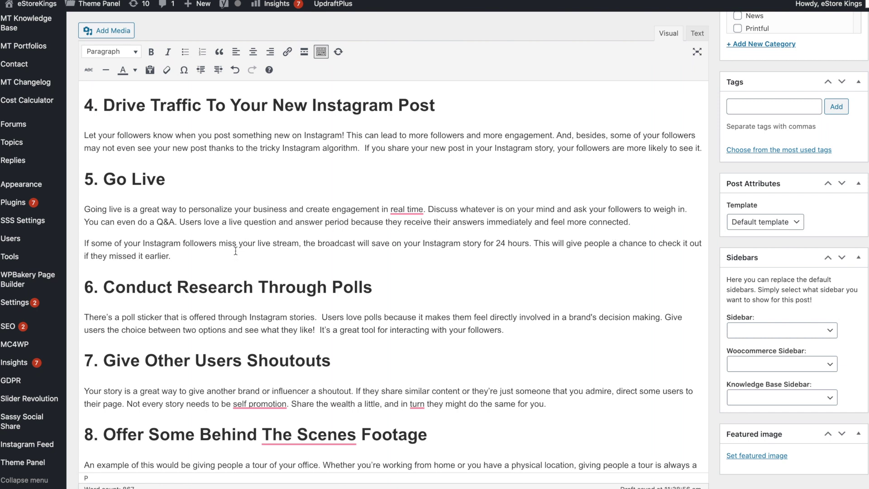
pyautogui.press('Return')
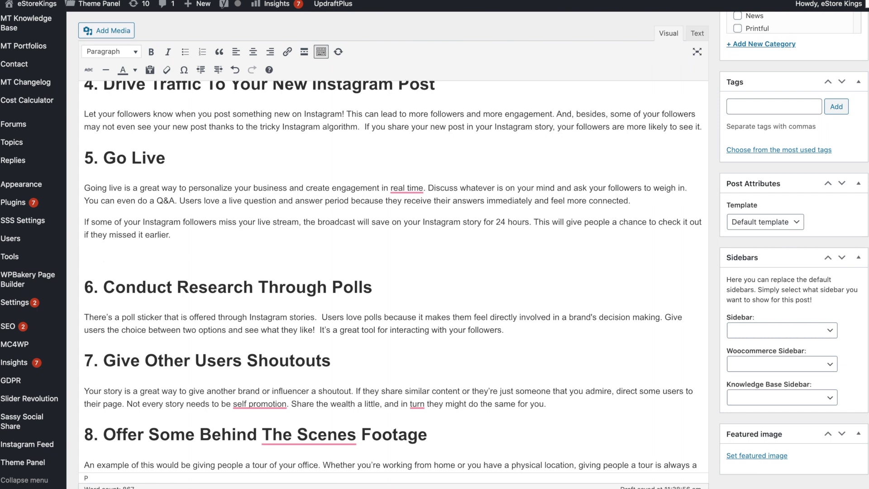
pyautogui.click(102, 35)
pyautogui.click(144, 46)
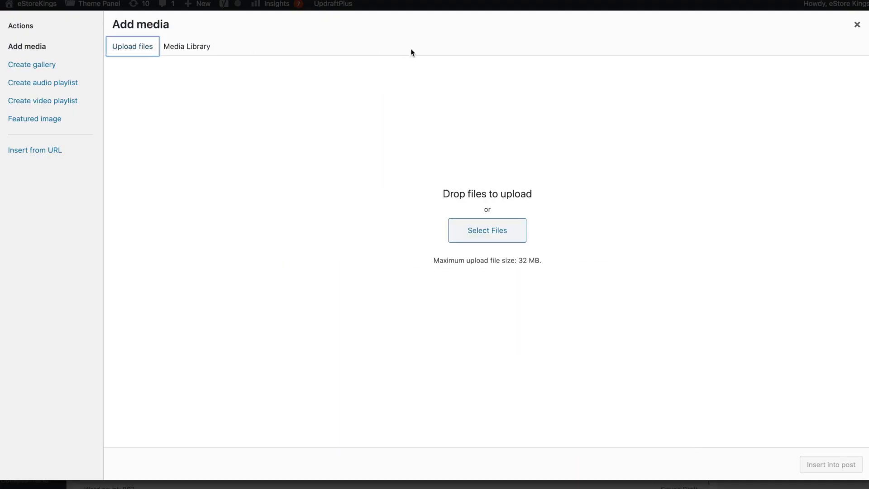
pyautogui.click(498, 240)
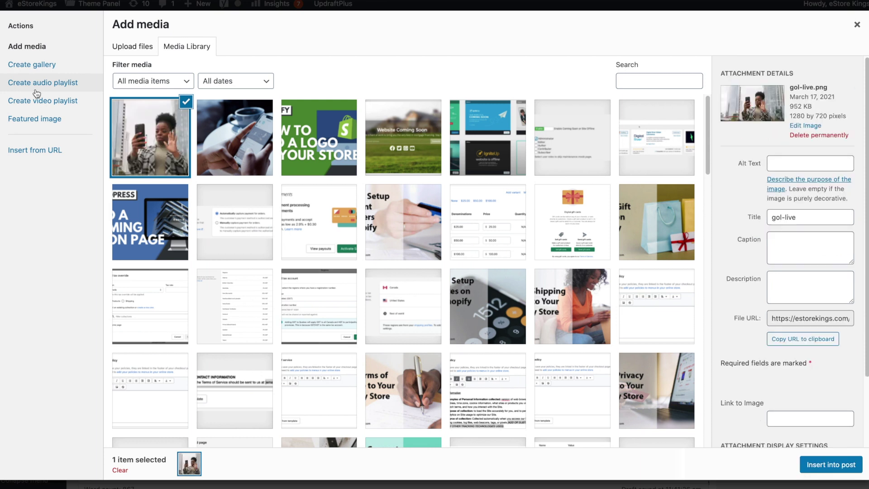
# - Set the gol-live.png image's alt text to "Instagram Live Stories" and insert the image into the post
pyautogui.click(785, 162)
pyautogui.write('Instagram')
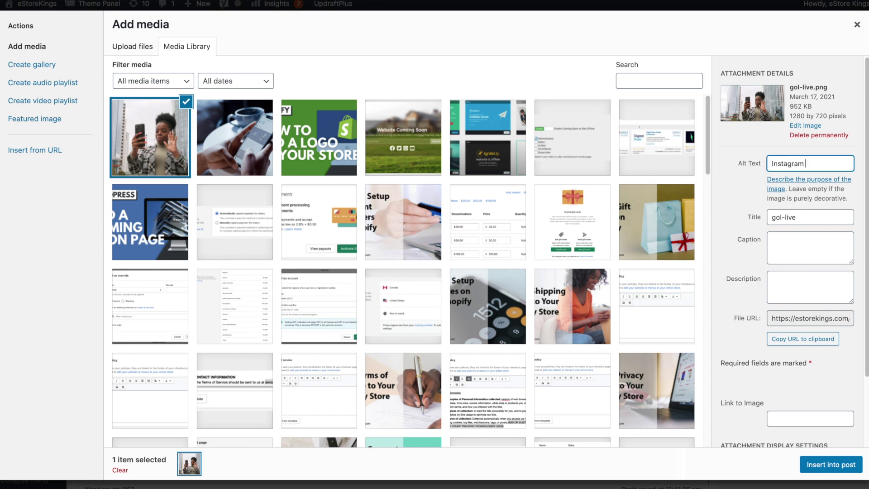
pyautogui.write(' Live Store')
pyautogui.press('BackSpace')
pyautogui.write('ies')
pyautogui.click(823, 461)
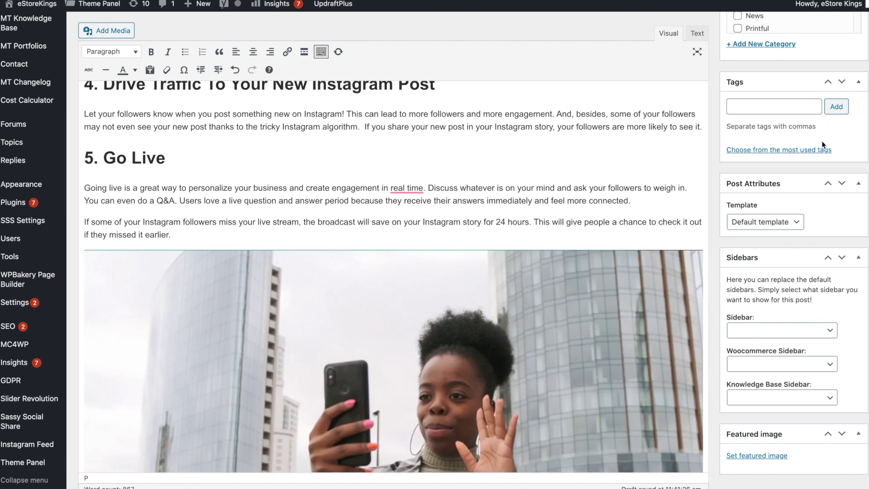
# - Add an empty line at the end of the Create A Quick Tutorial section and upload the image instagram-tutorial.png for it
pyautogui.scroll(-5, 394, 276)
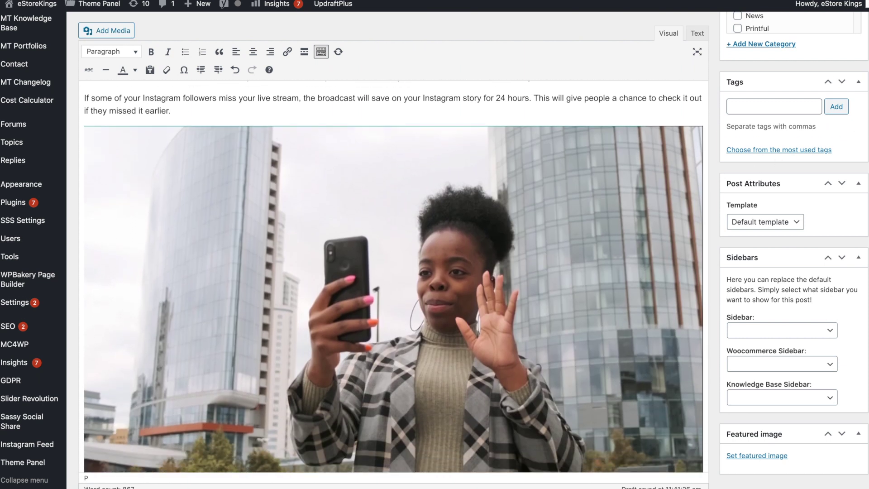
pyautogui.scroll(-10, 394, 276)
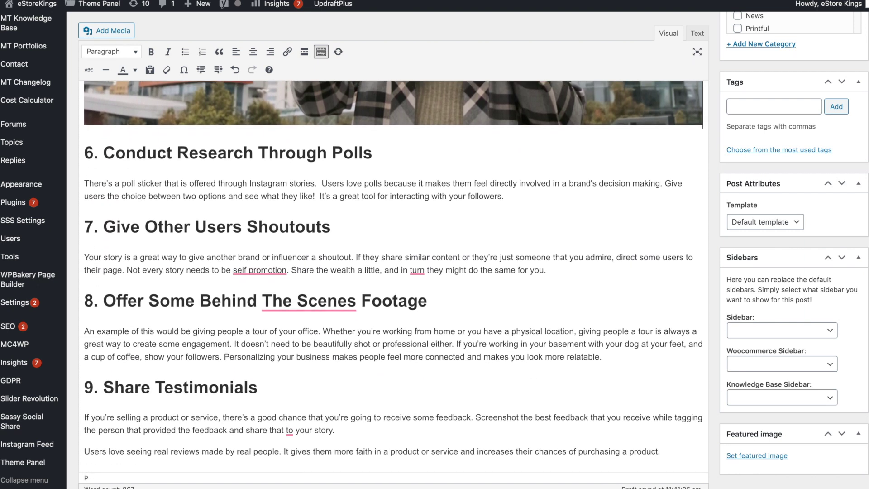
pyautogui.scroll(-3, 393, 276)
pyautogui.click(408, 330)
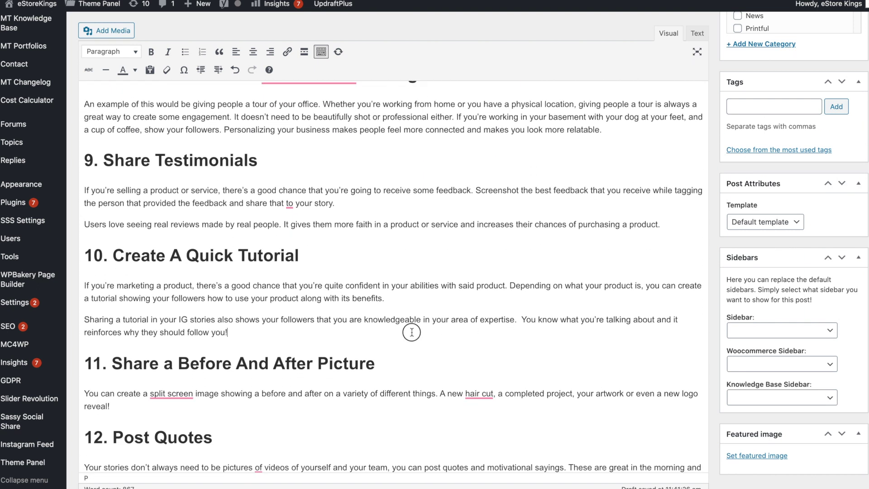
pyautogui.press('Return')
pyautogui.press('Return')
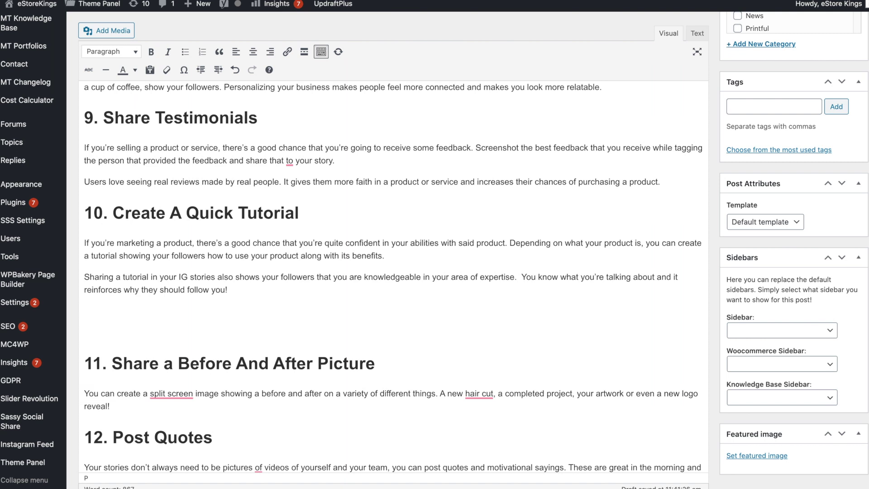
pyautogui.press('BackSpace')
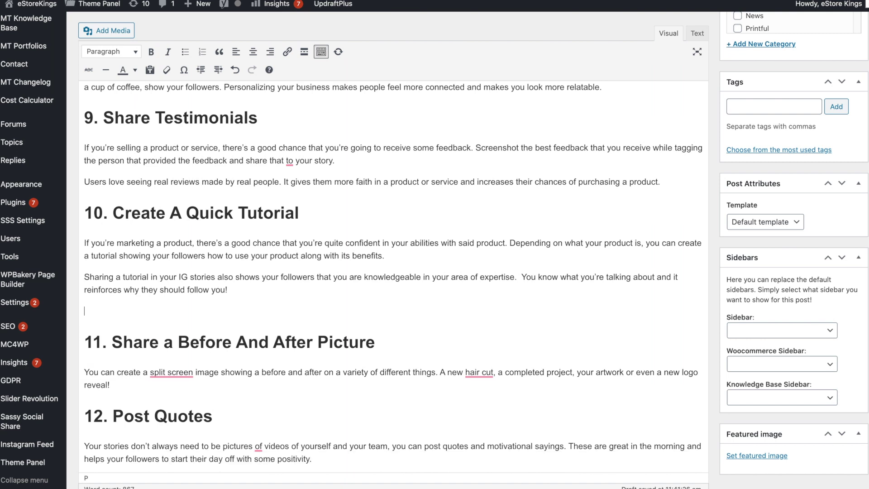
pyautogui.click(95, 35)
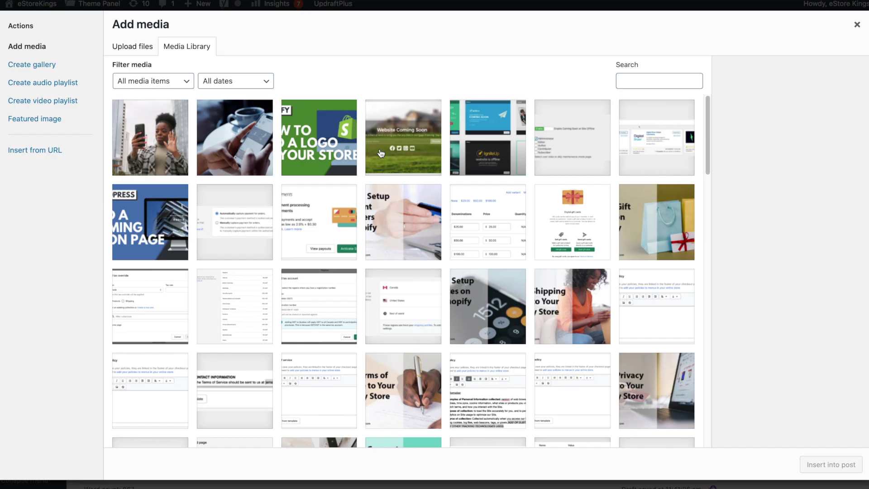
pyautogui.click(118, 55)
pyautogui.click(491, 226)
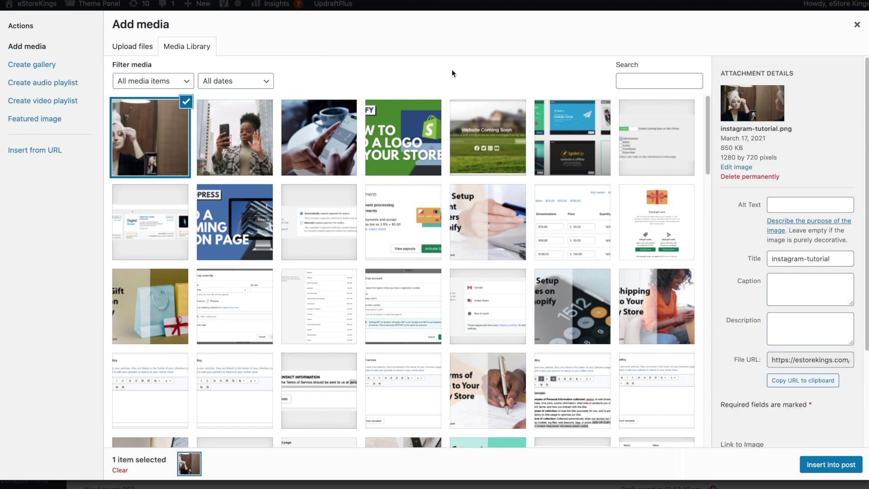
# - Set the instagram-tutorial.png image's alt text to "Instagram Story Tutorial" and insert the image into the post
pyautogui.click(771, 204)
pyautogui.write('Inst')
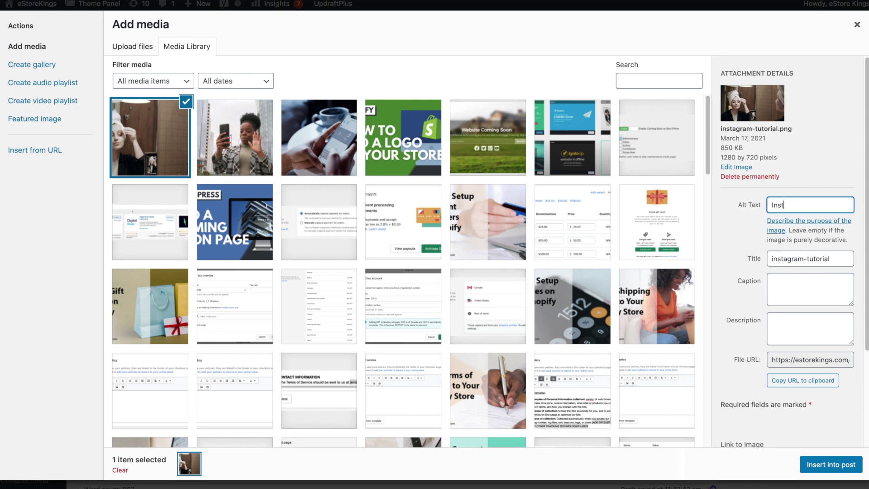
pyautogui.write('agram Story Tutorial')
pyautogui.click(836, 463)
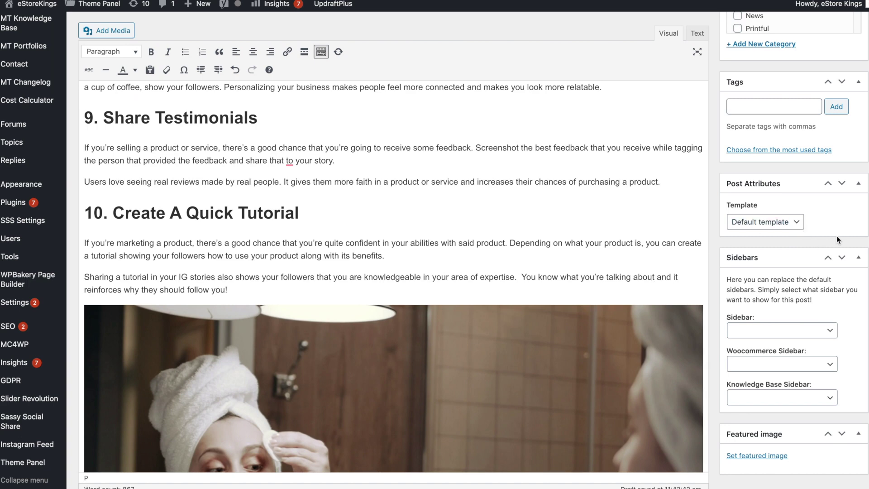
# - Preview the draft post and check how the three inserted images look within their sections
pyautogui.scroll(20, 840, 59)
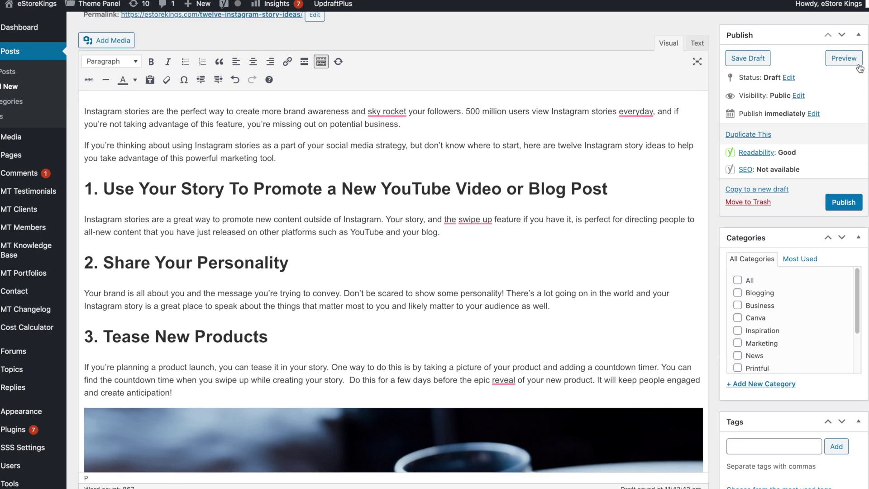
pyautogui.click(858, 64)
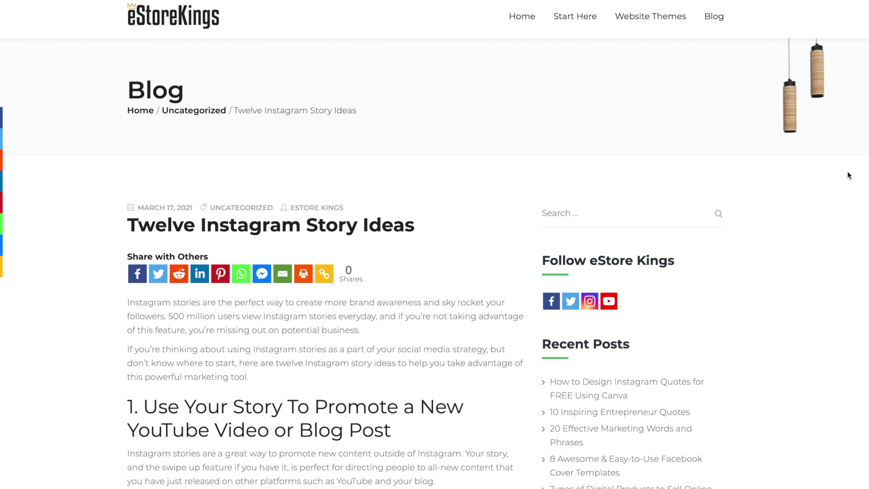
pyautogui.scroll(-6, 868, 34)
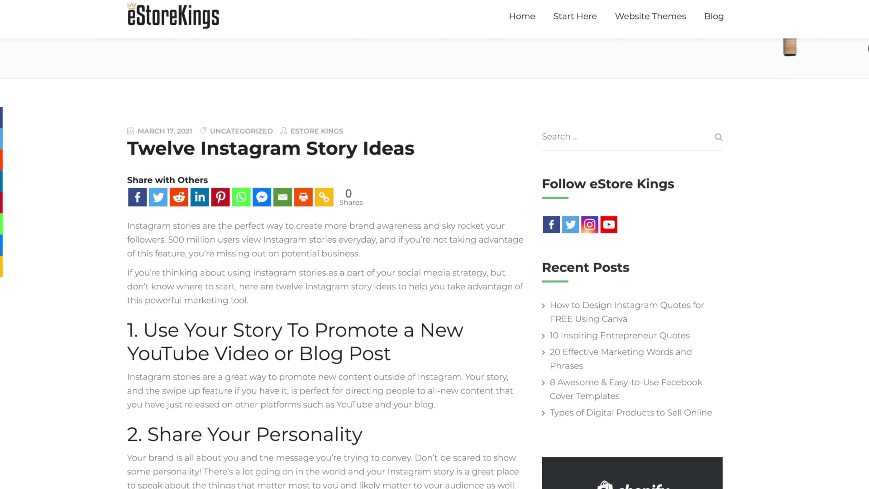
pyautogui.scroll(-3, 866, 85)
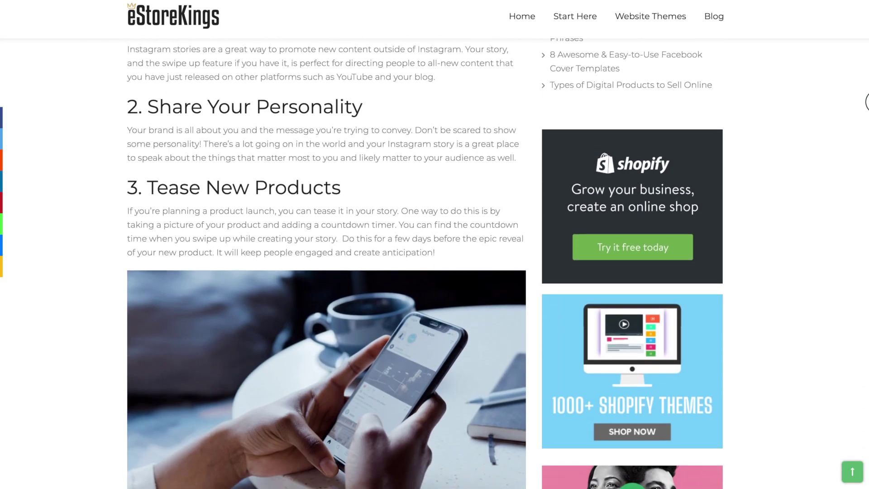
pyautogui.scroll(-7, 867, 198)
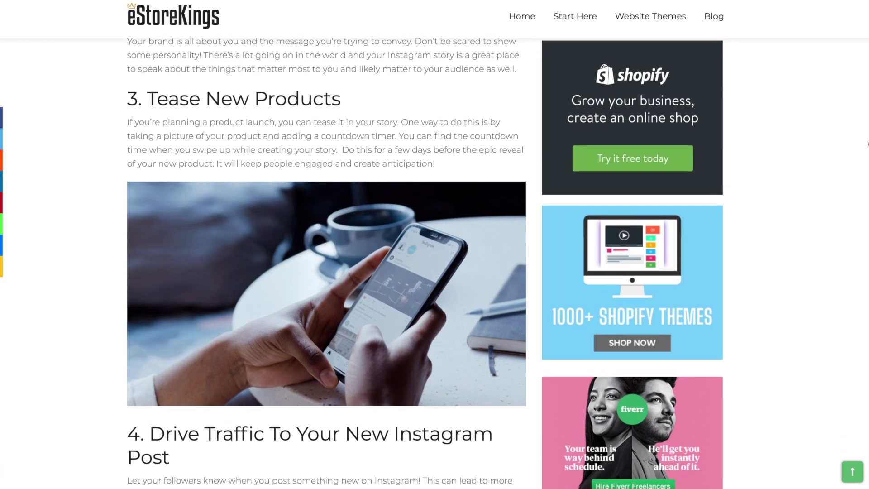
pyautogui.scroll(-8, 868, 198)
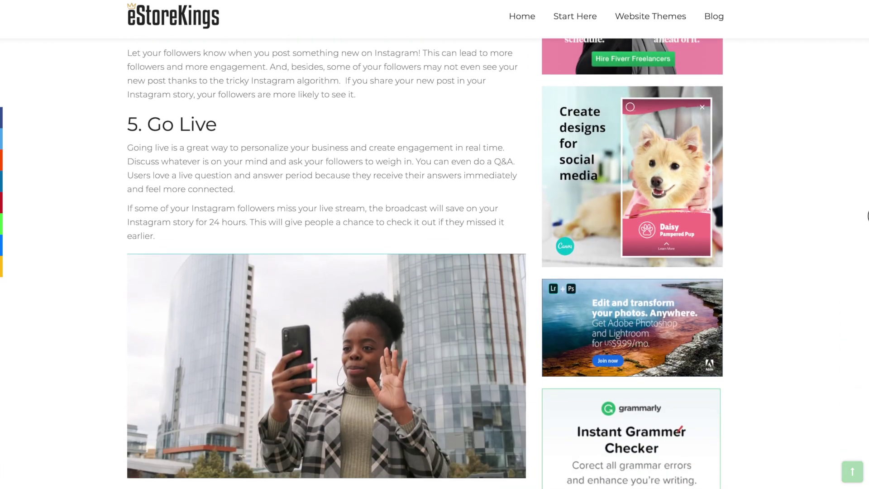
pyautogui.scroll(-12, 868, 257)
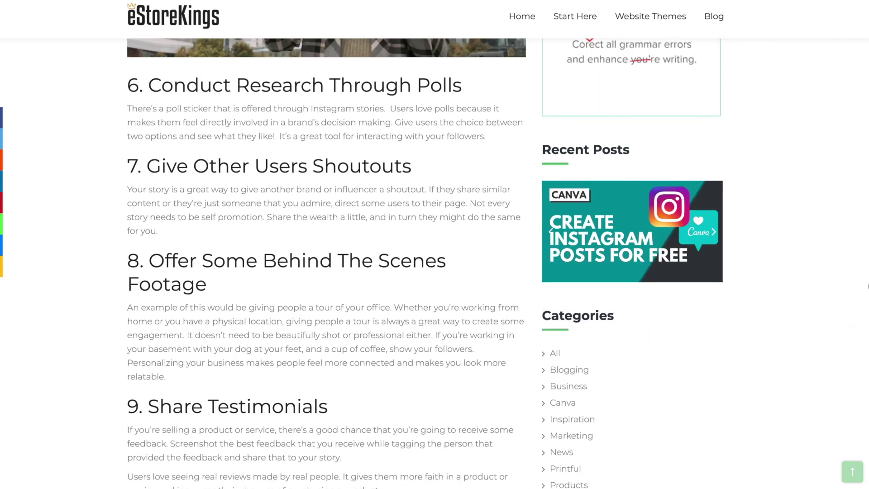
pyautogui.scroll(-1, 867, 350)
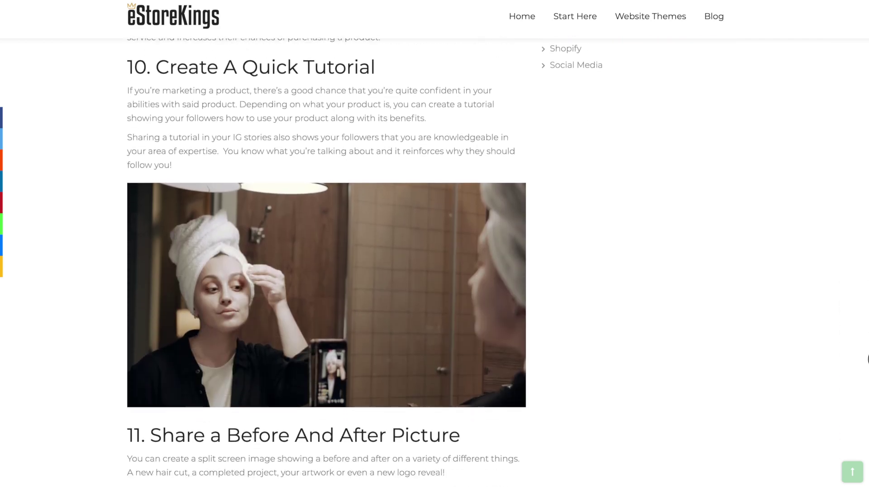
pyautogui.scroll(20, 868, 353)
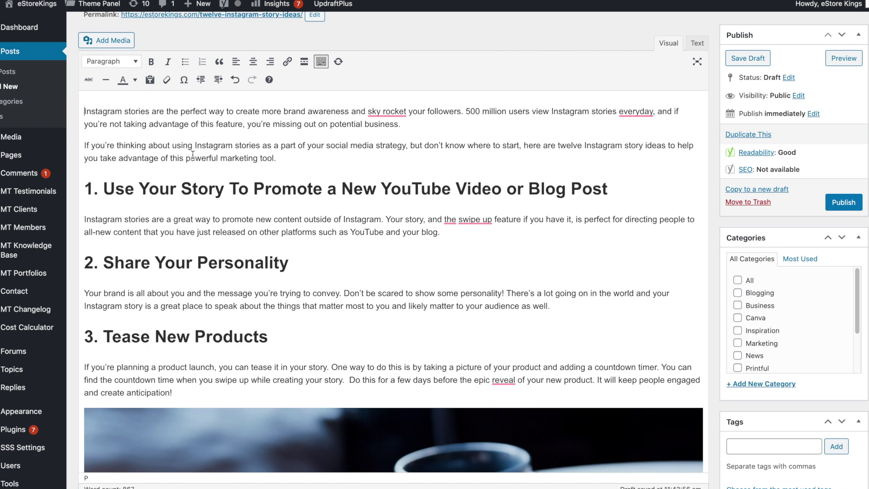
# - Add an empty line above the opening paragraph, and open the embed code of the YouTube video "Grow Your Instagram with these 12 IG Story Ideas"
pyautogui.press('Return')
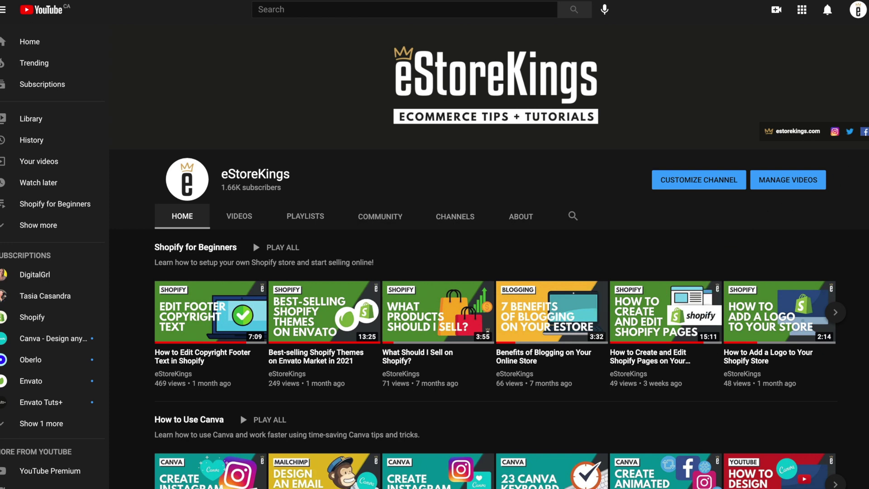
pyautogui.scroll(-5, 867, 273)
pyautogui.scroll(-8, 866, 273)
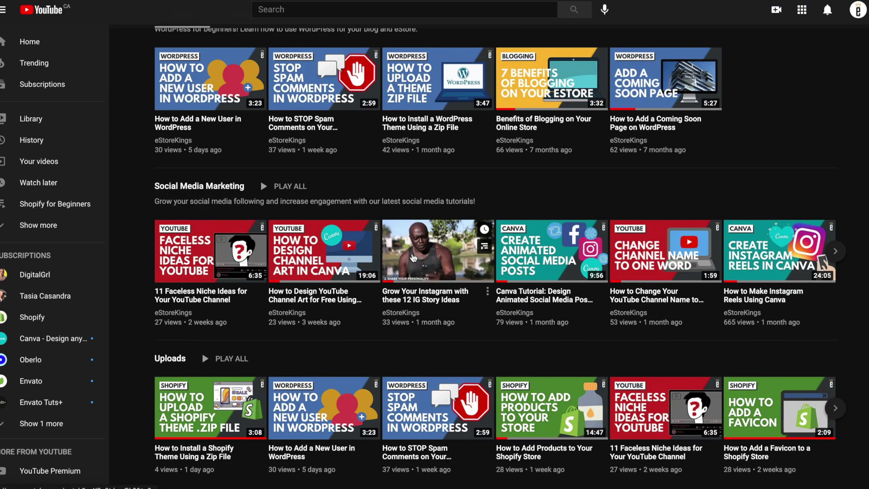
pyautogui.click(413, 257)
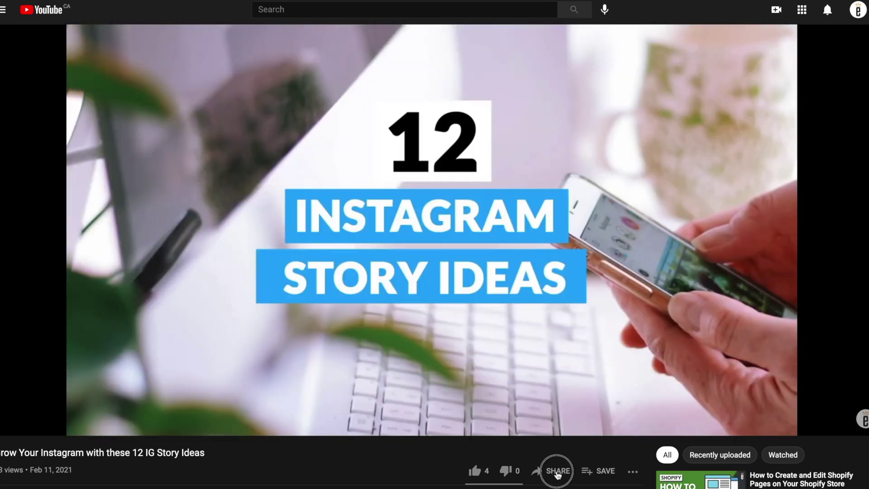
pyautogui.click(557, 473)
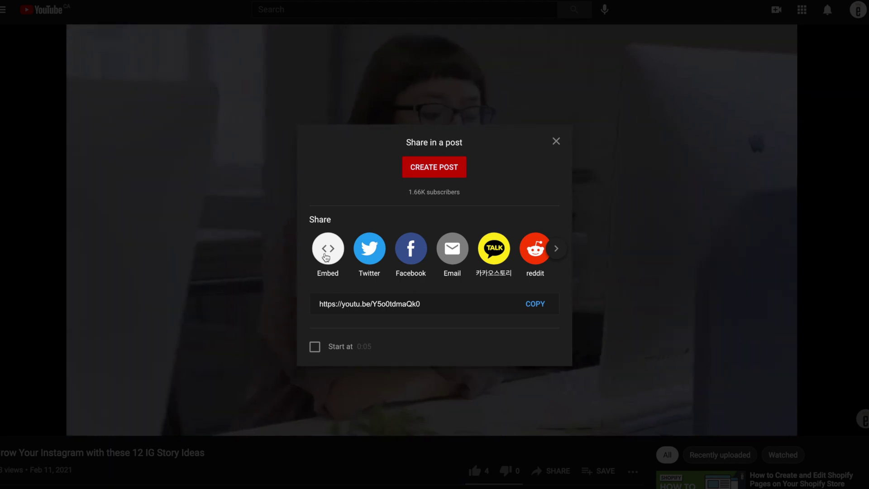
pyautogui.click(326, 247)
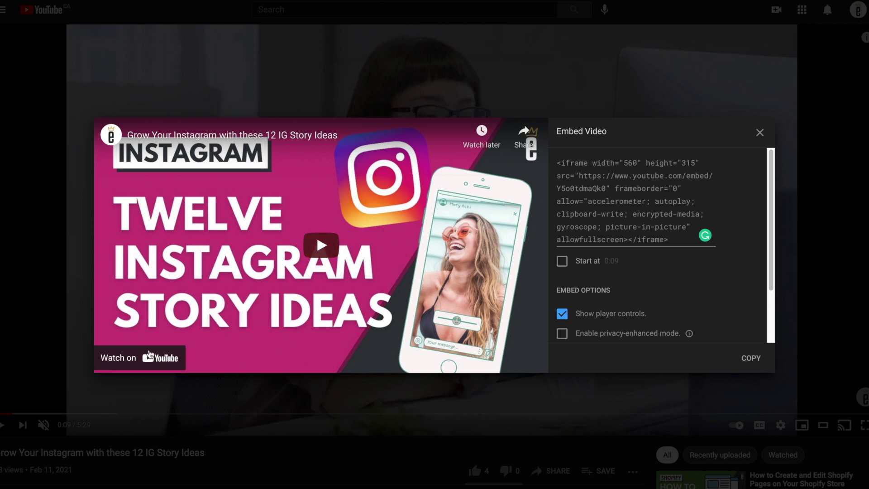
# - Try the embed without player controls, enable them again, and copy the video's embed code
pyautogui.click(561, 313)
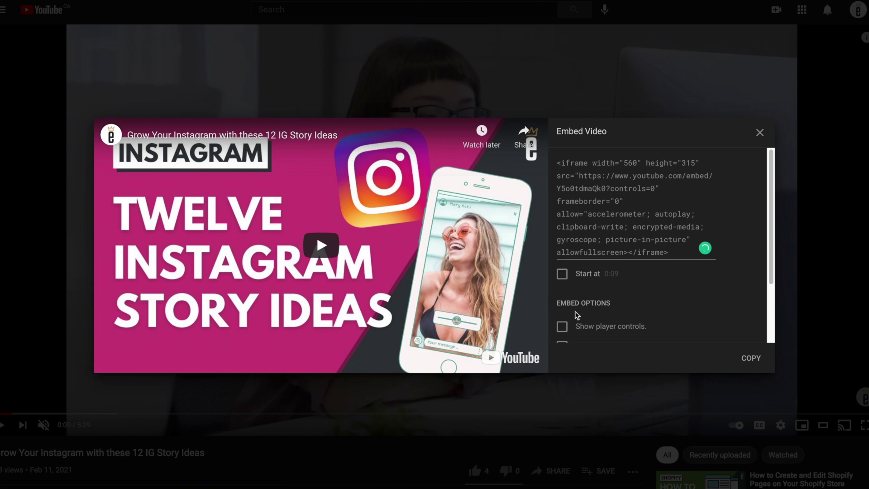
pyautogui.click(562, 327)
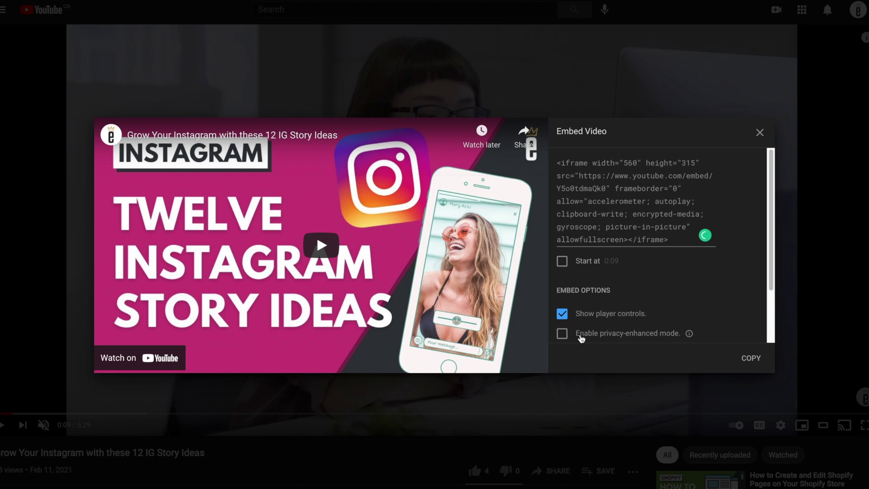
pyautogui.moveTo(690, 334)
pyautogui.click(751, 359)
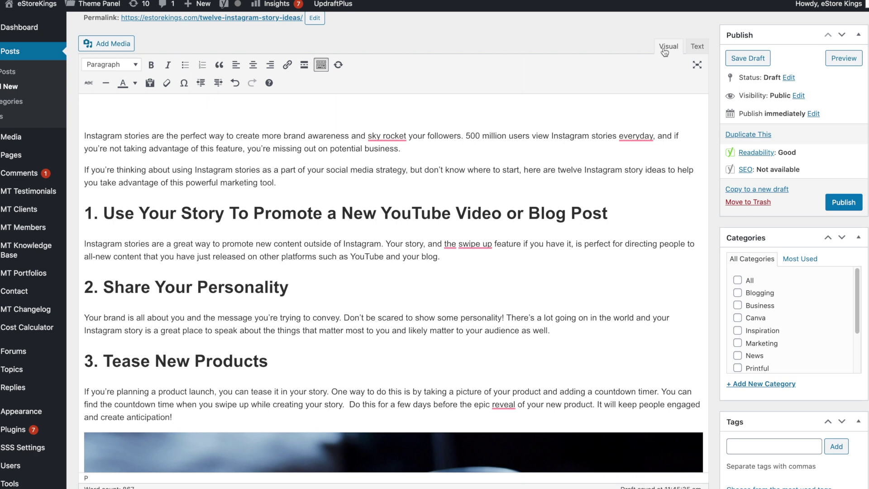
# - In the post's HTML source, replace the &nbsp; placeholder above the opening paragraph with the copied YouTube embed code
pyautogui.click(693, 47)
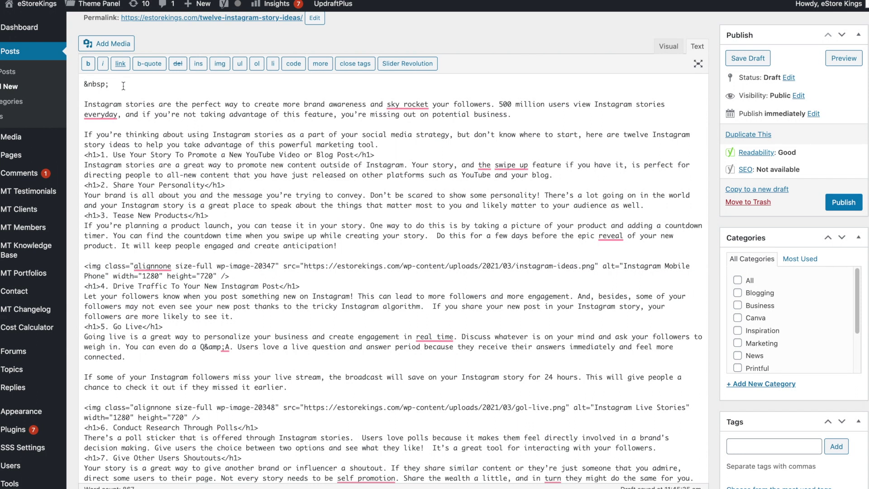
pyautogui.moveTo(115, 85); pyautogui.dragTo(83, 84)
pyautogui.hotkey('ctrl', 'v')
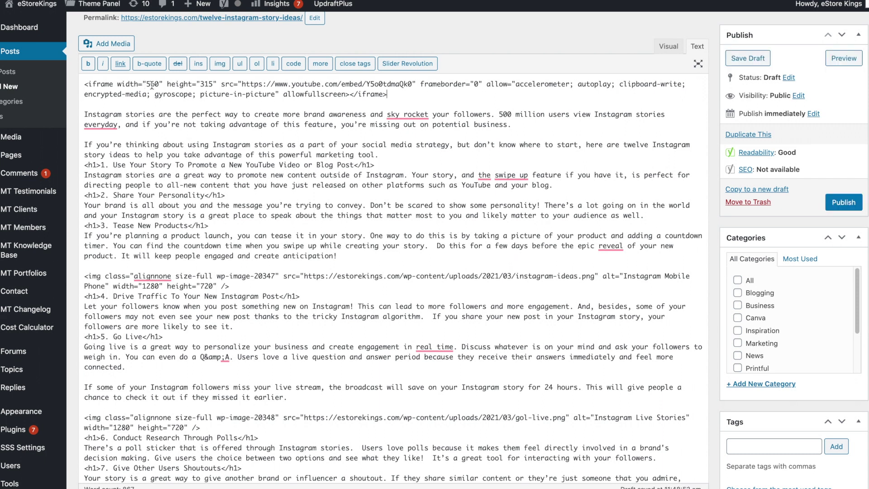
# - Preview the draft post and compare the embedded video's size with the text column and images
pyautogui.click(832, 59)
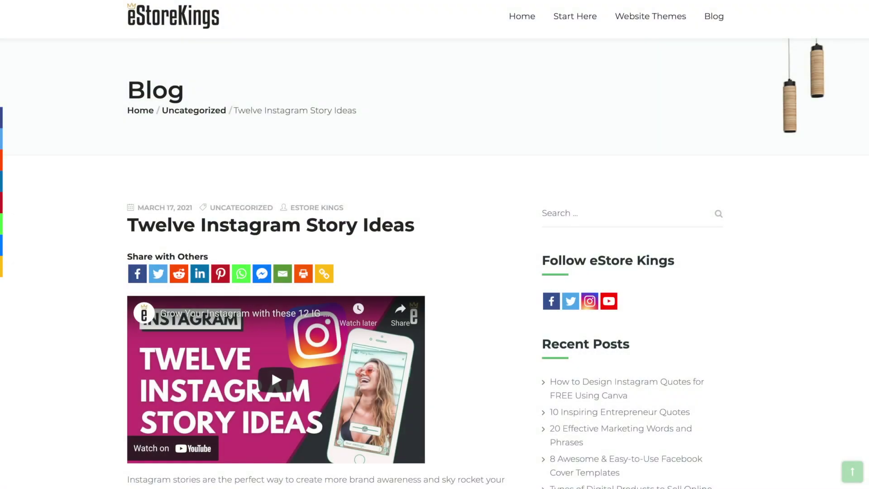
pyautogui.scroll(-3, 717, 195)
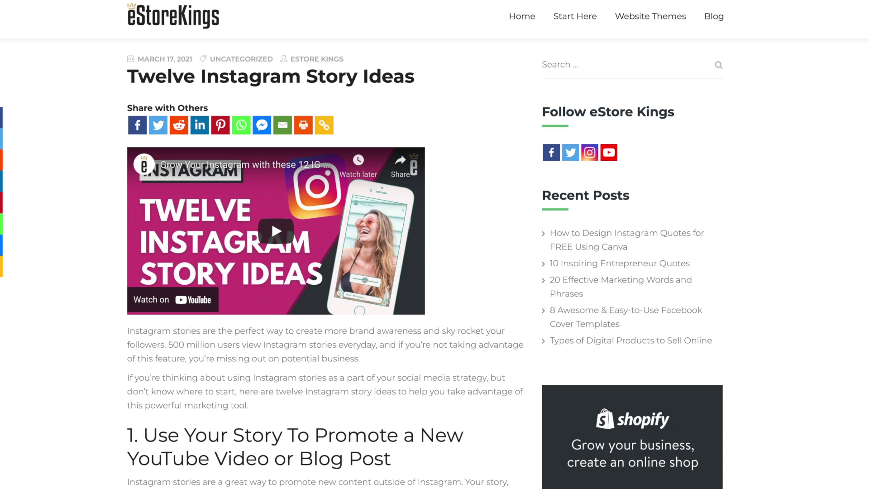
pyautogui.scroll(-8, 867, 108)
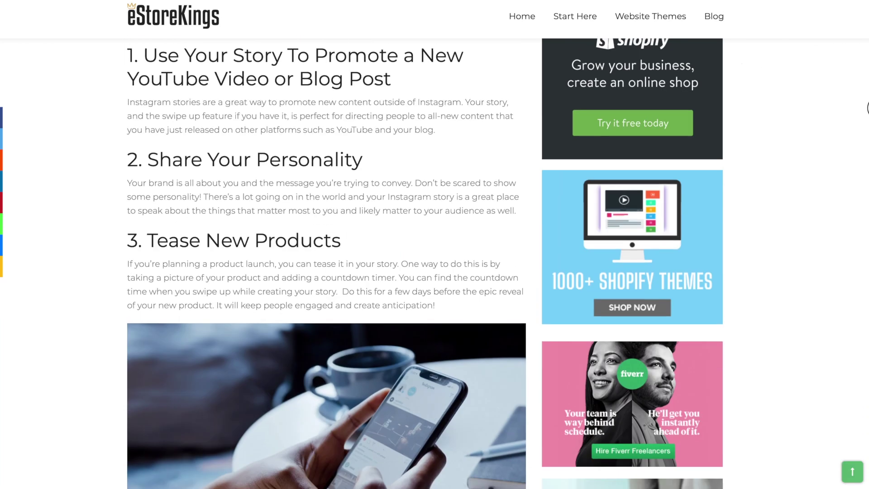
pyautogui.scroll(-3, 867, 109)
pyautogui.scroll(20, 848, 137)
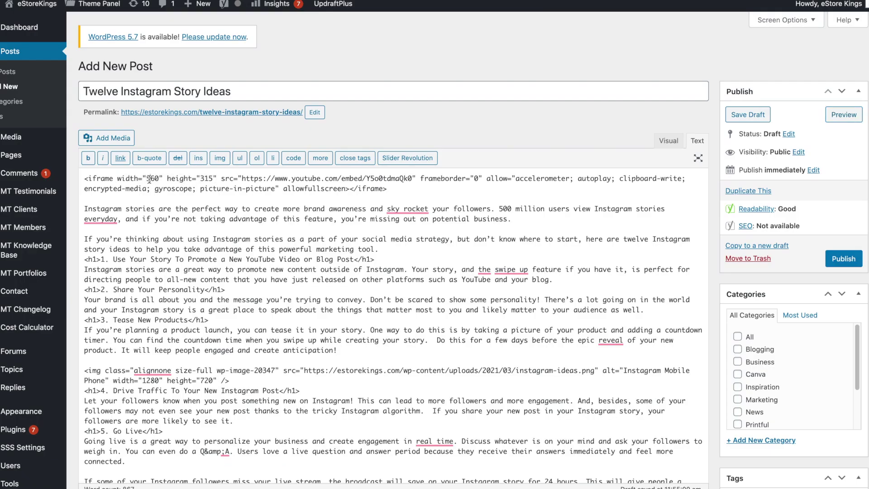
# - Set the YouTube embed's width to 100% and height to 425 in the post's HTML source
pyautogui.doubleClick(153, 179)
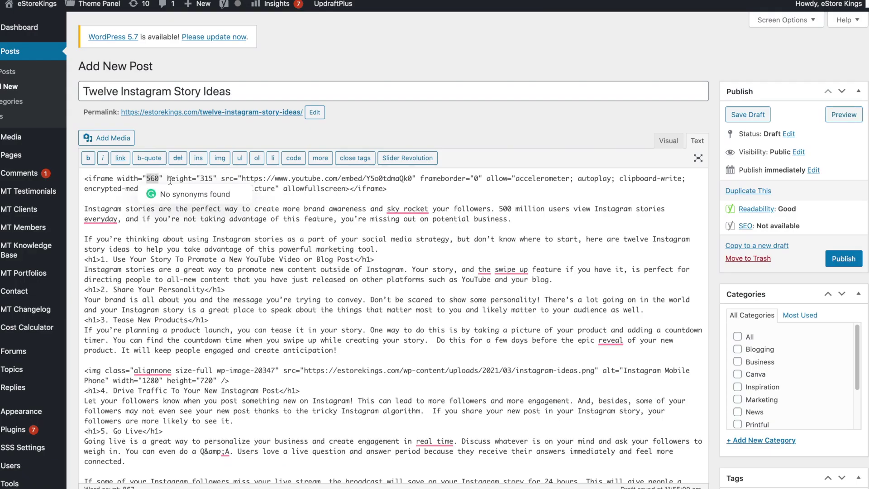
pyautogui.write('100%')
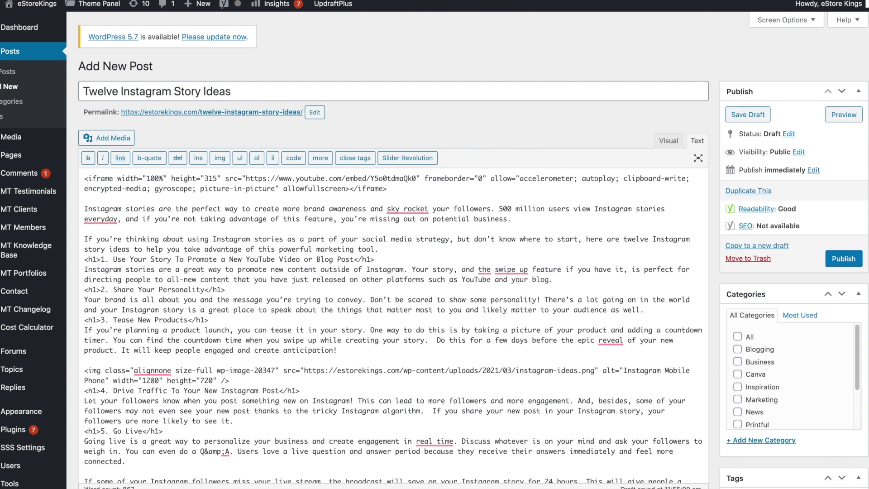
pyautogui.doubleClick(212, 178)
pyautogui.write('425')
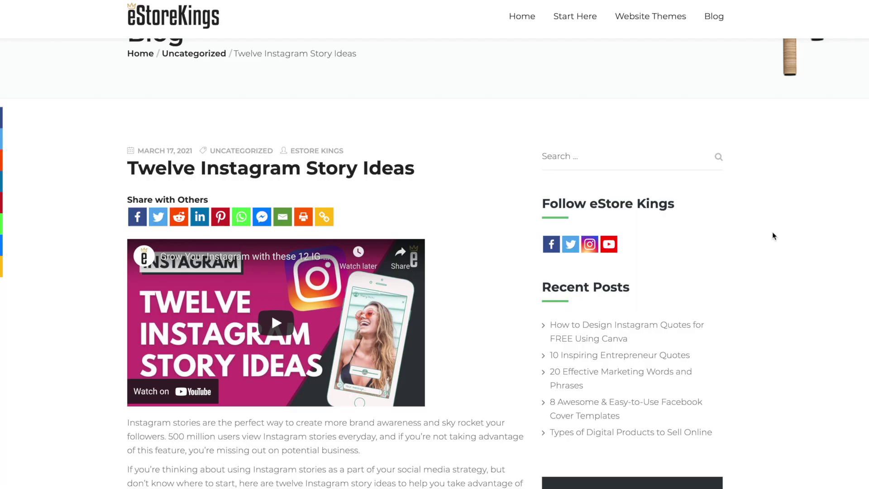
# - Reload the post preview, check the resized video against the text column and images, and test its playback
pyautogui.press('F5')
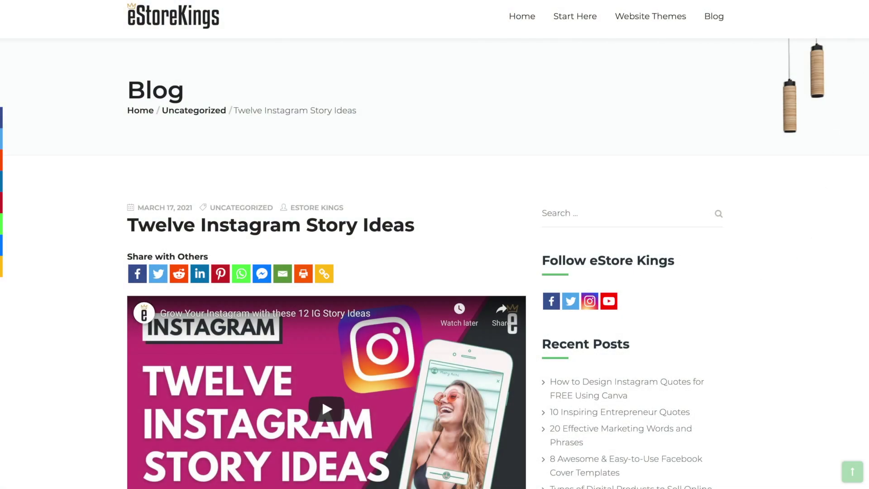
pyautogui.scroll(-4, 435, 272)
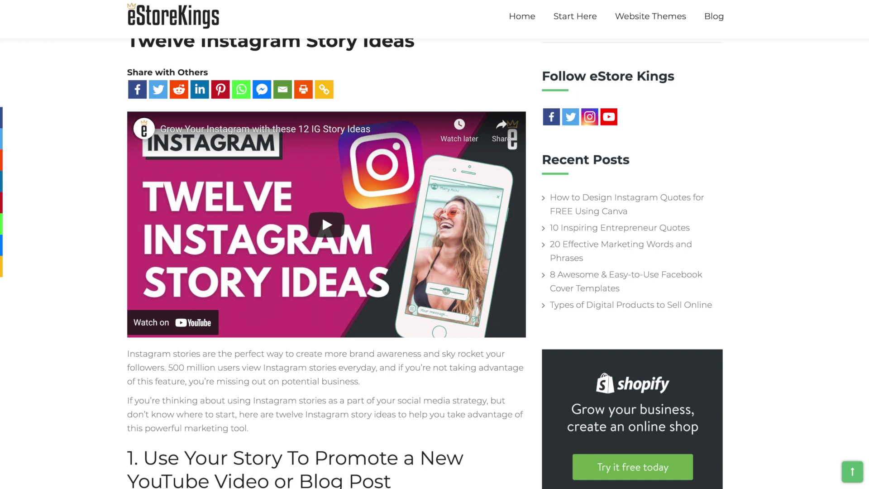
pyautogui.scroll(-6, 325, 263)
pyautogui.scroll(-5, 326, 263)
pyautogui.scroll(5, 326, 262)
pyautogui.scroll(8, 326, 262)
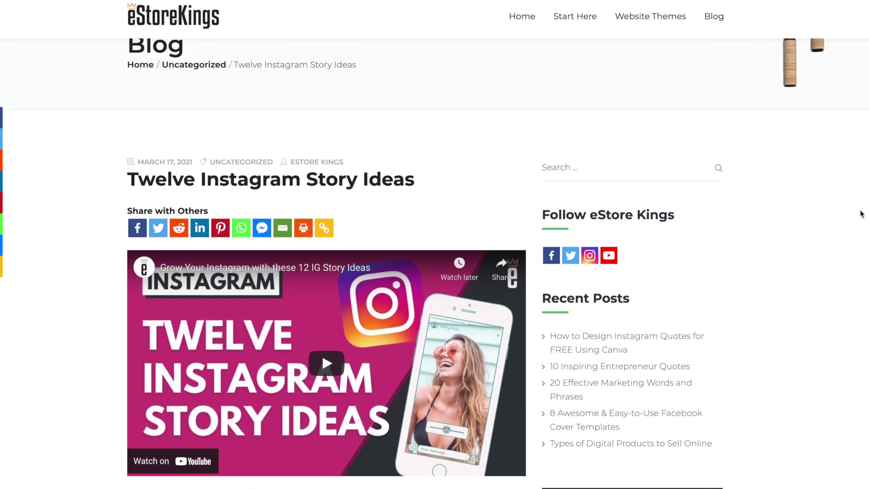
pyautogui.scroll(-3, 322, 352)
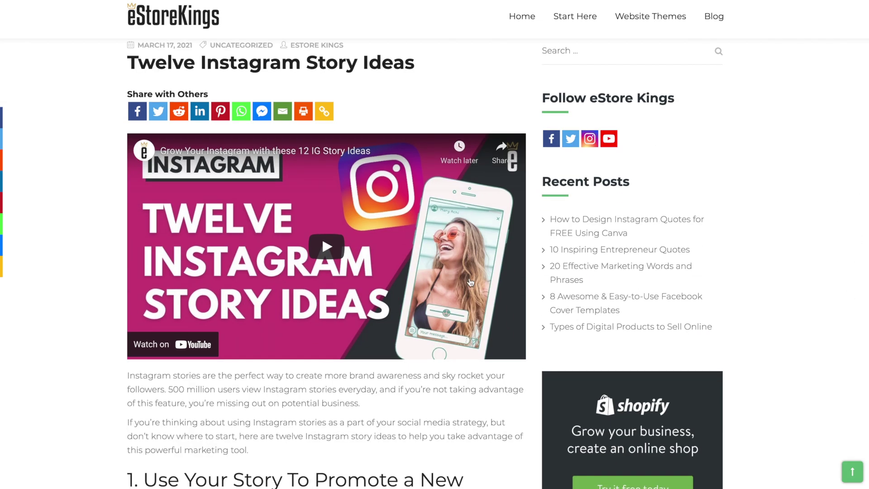
pyautogui.click(339, 247)
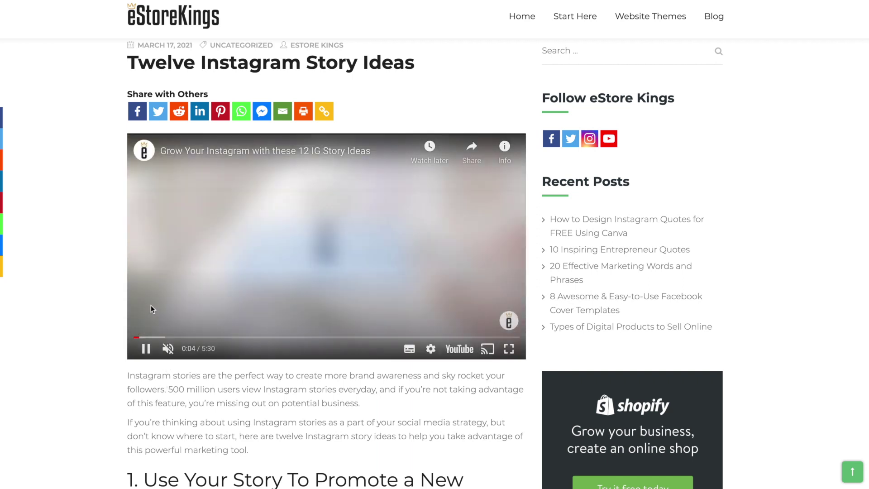
pyautogui.click(146, 349)
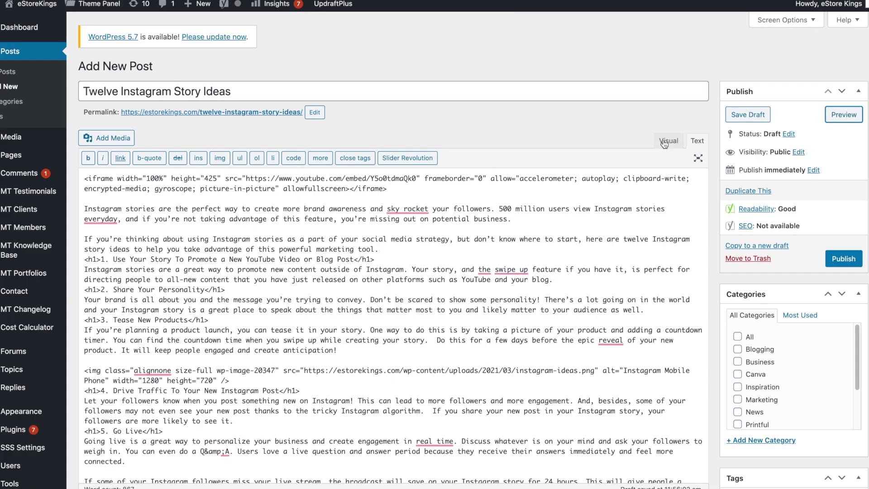
# - Return the post to visual editing and copy the video's short share link on YouTube
pyautogui.click(666, 141)
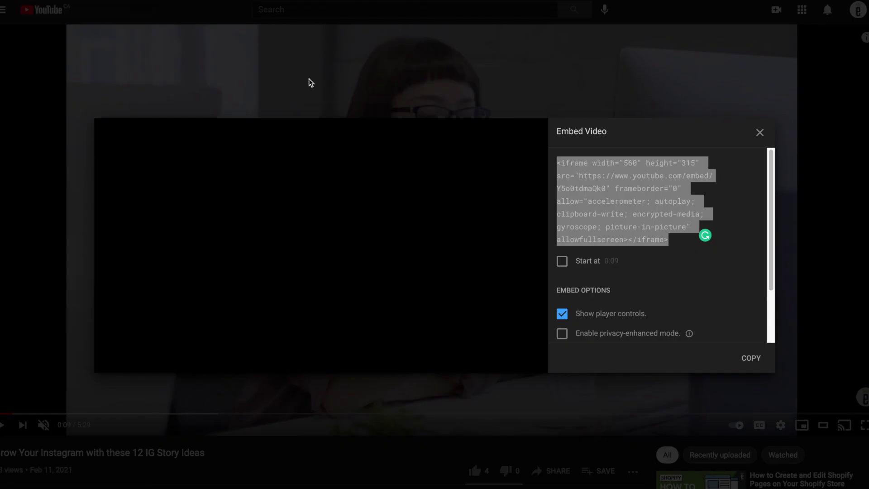
pyautogui.click(760, 133)
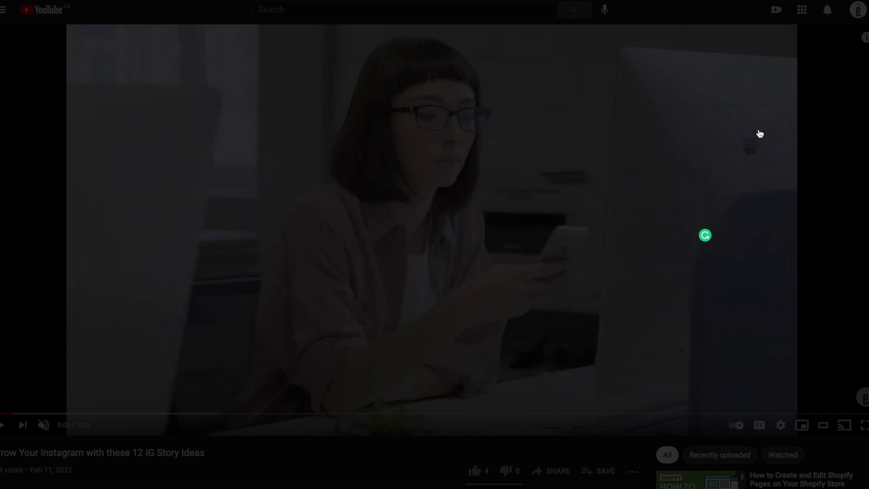
pyautogui.click(557, 471)
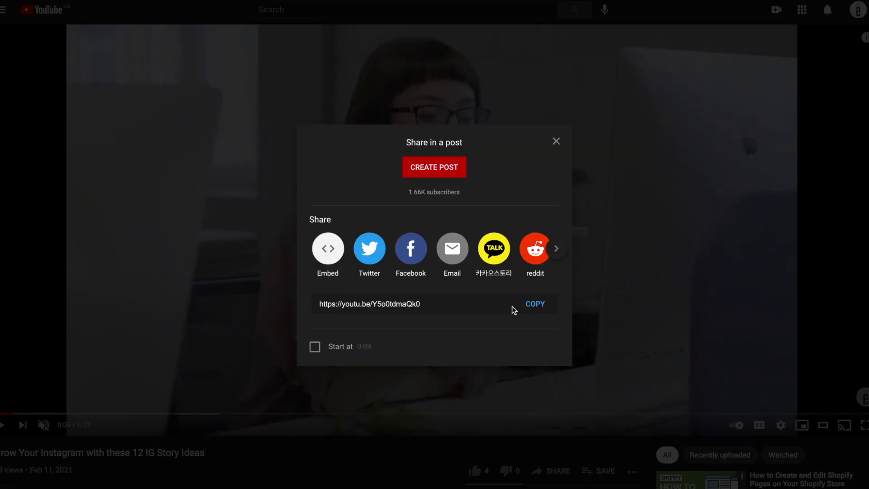
pyautogui.click(537, 305)
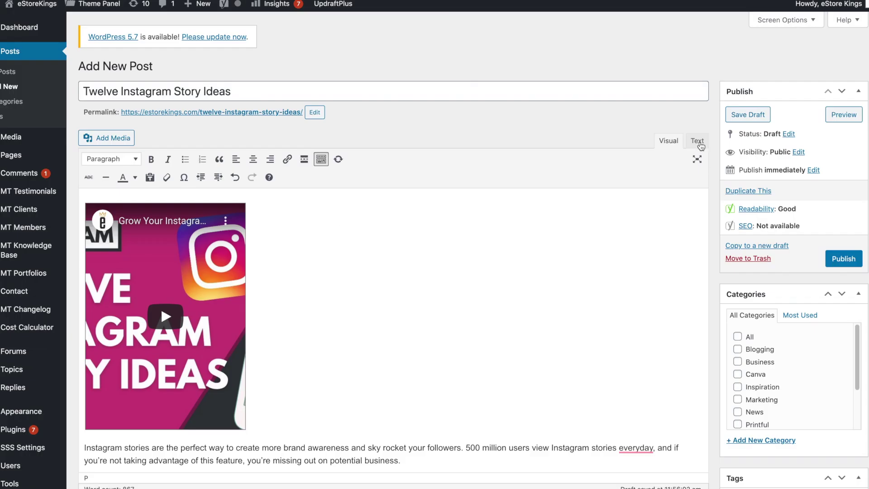
pyautogui.click(342, 426)
pyautogui.press('Return')
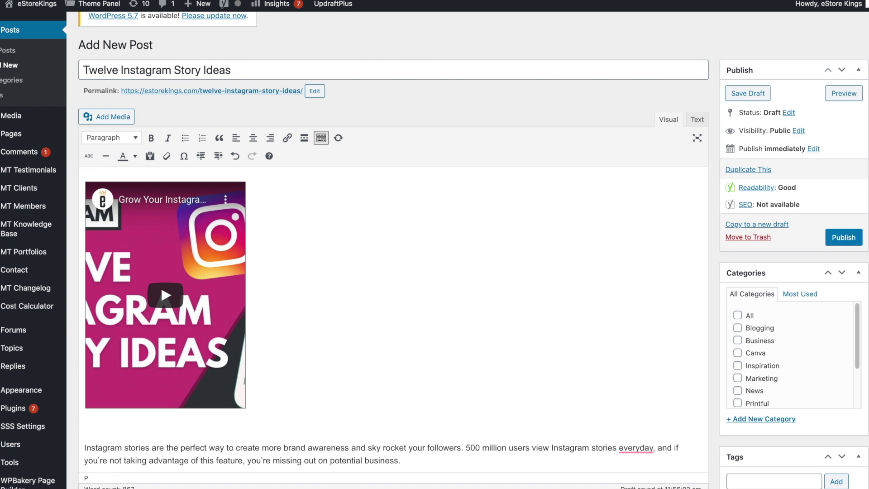
pyautogui.press('super+v')
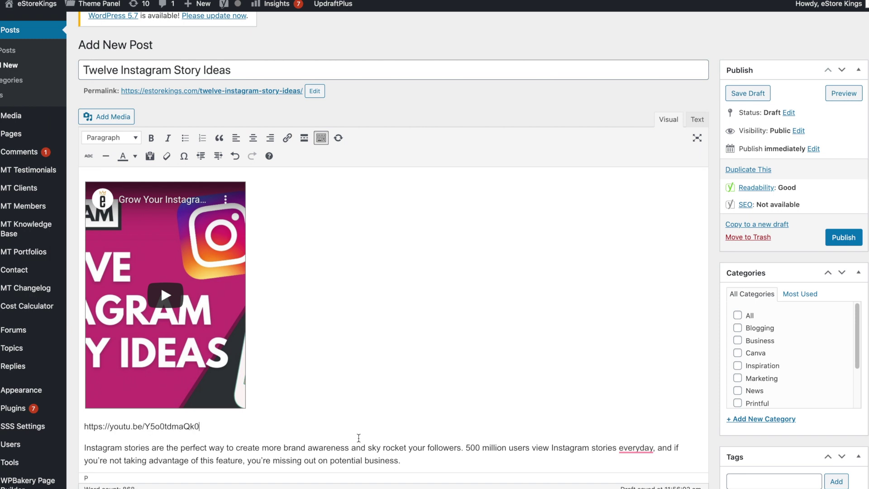
pyautogui.press('Return')
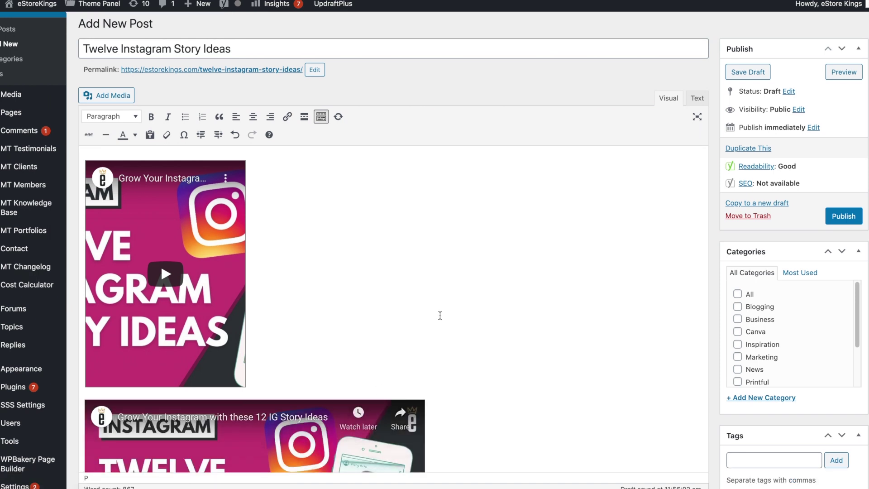
pyautogui.scroll(-3, 439, 316)
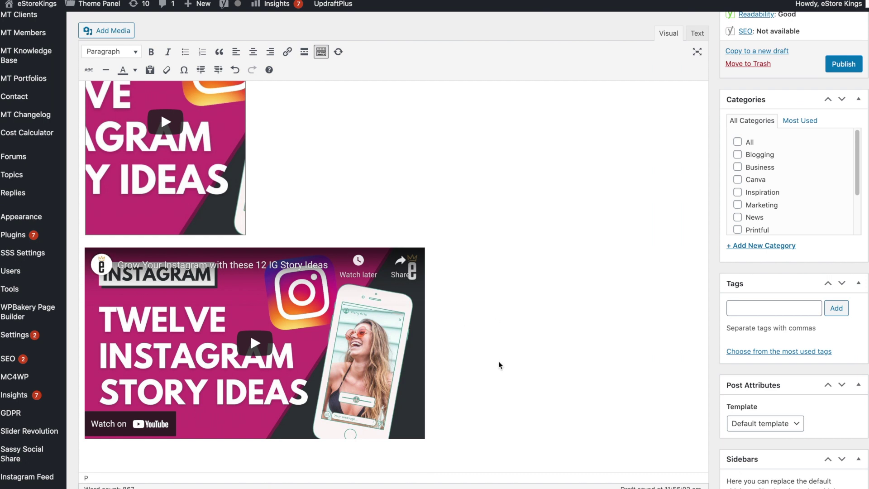
pyautogui.scroll(4, 498, 360)
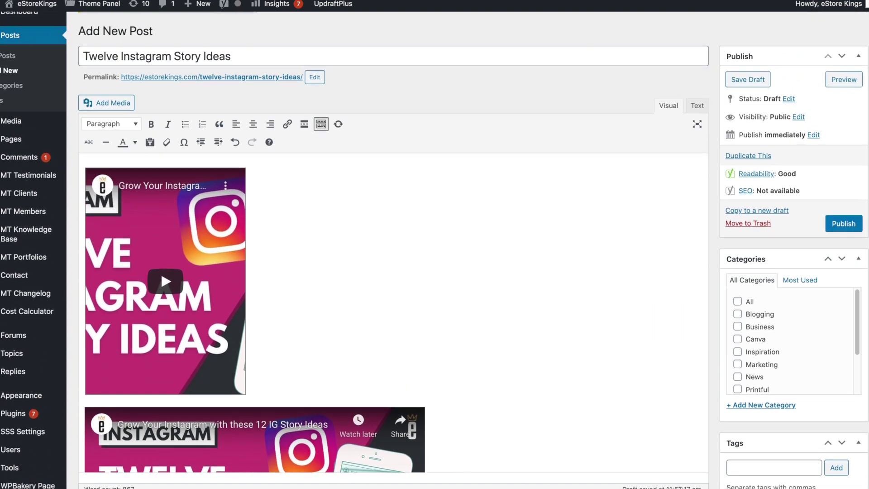
# - Preview the post and compare the size of the link-based video with the iframe embed above it
pyautogui.click(843, 79)
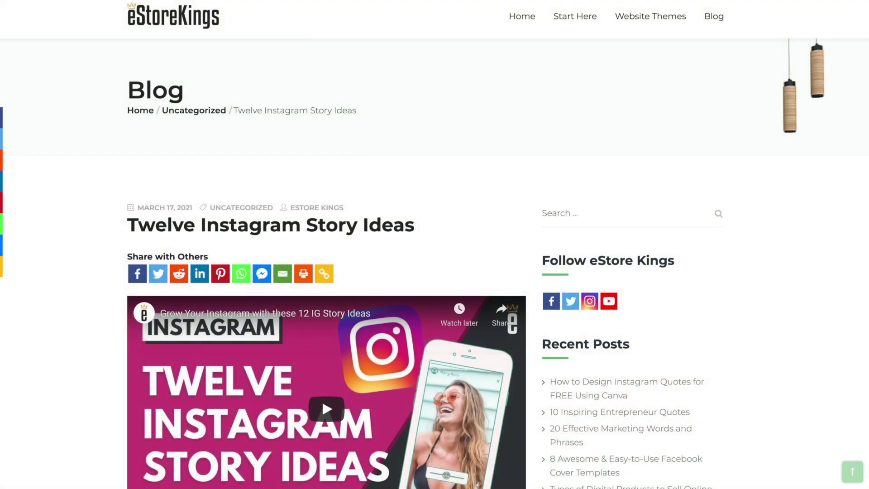
pyautogui.scroll(-5, 434, 263)
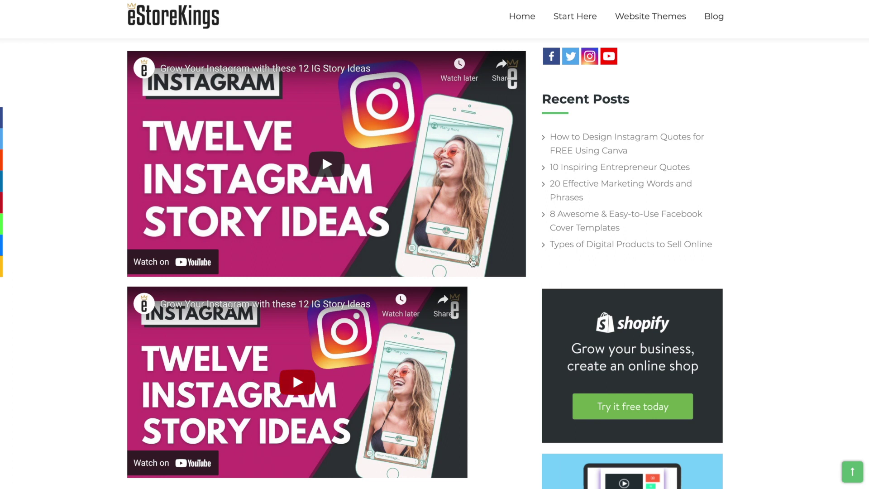
pyautogui.scroll(-7, 326, 262)
pyautogui.scroll(-3, 292, 47)
pyautogui.scroll(7, 292, 47)
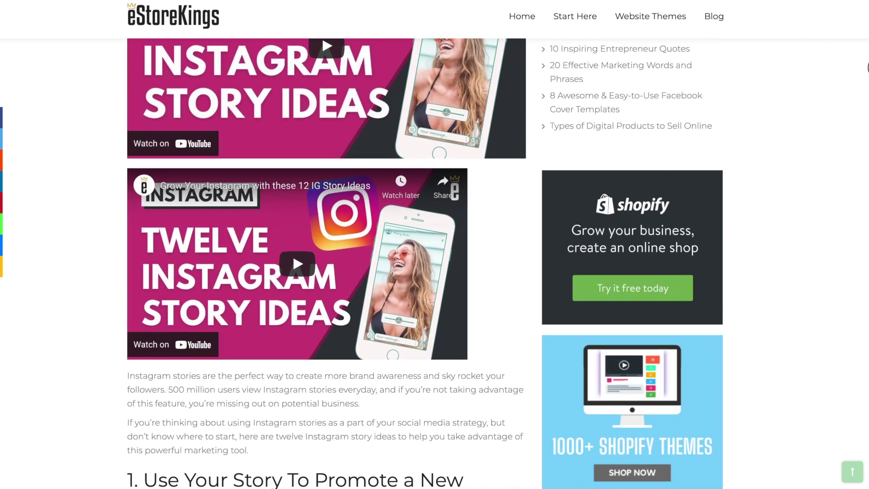
pyautogui.scroll(4, 451, 206)
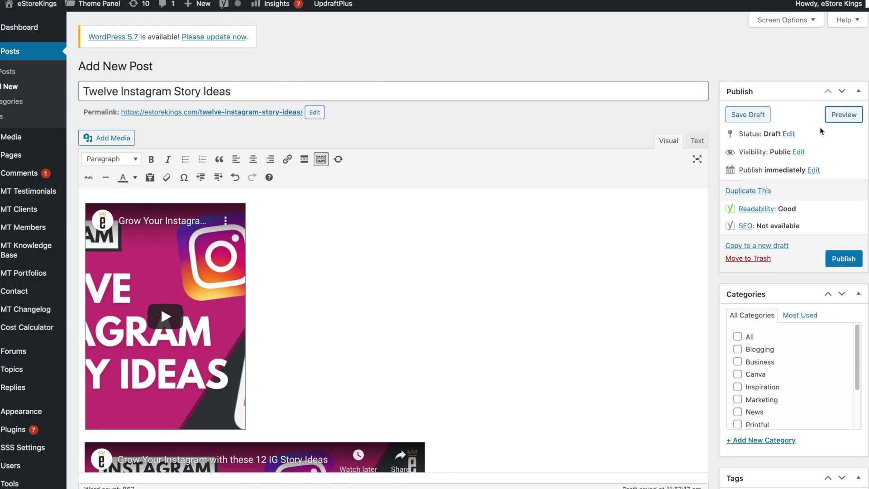
# - Delete the second, link-based video embed above the opening paragraph
pyautogui.scroll(-5, 473, 272)
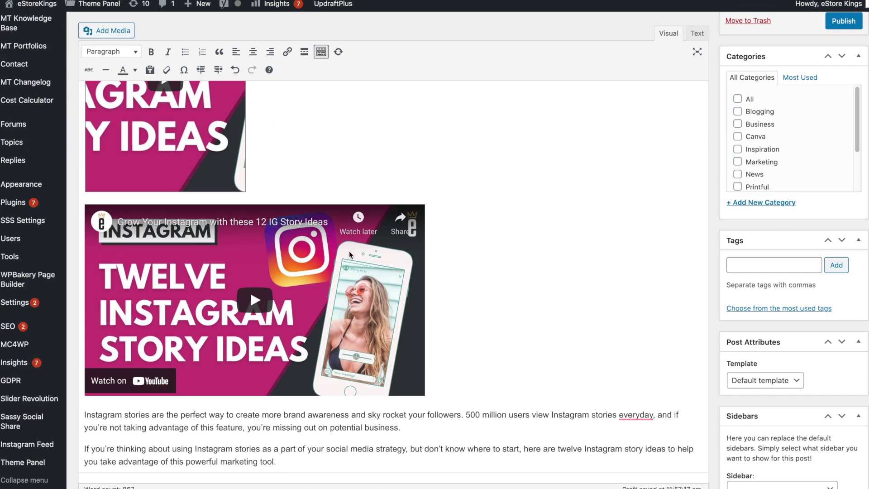
pyautogui.click(473, 272)
pyautogui.press('BackSpace')
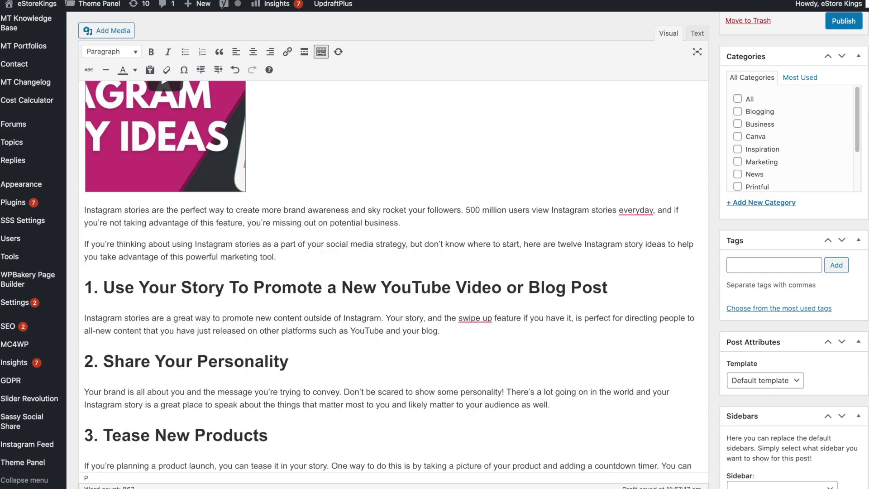
pyautogui.scroll(1, 863, 136)
pyautogui.scroll(3, 862, 77)
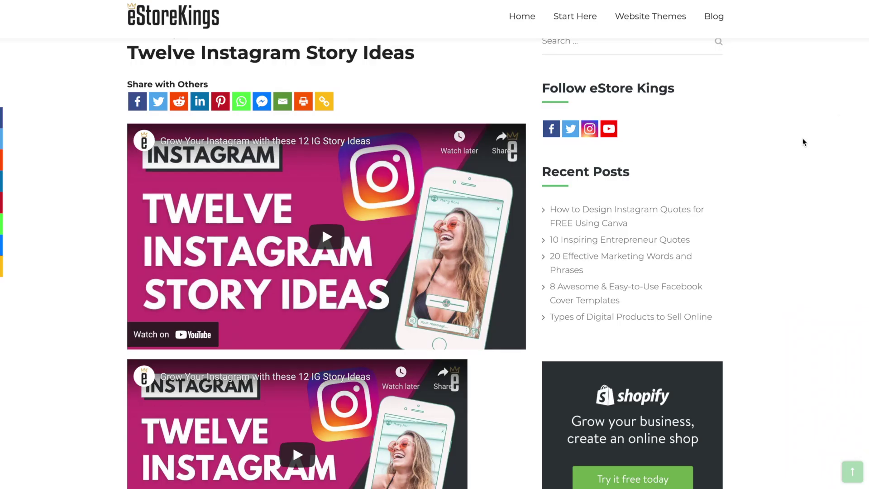
# - Preview the draft post again and review its layout from the video through the headings and images
pyautogui.click(842, 113)
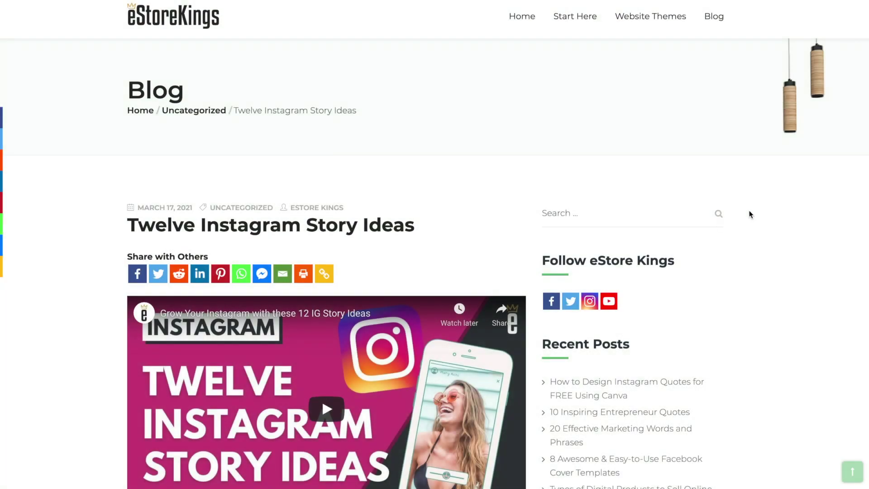
pyautogui.scroll(-4, 322, 398)
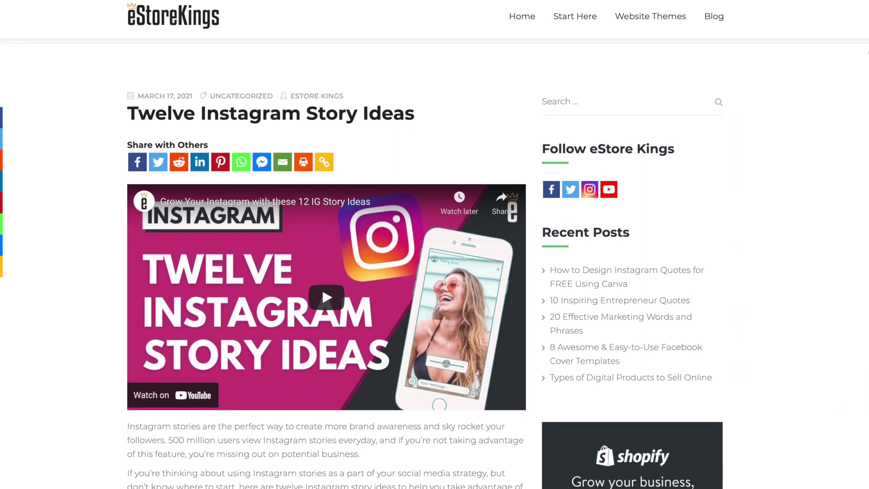
pyautogui.scroll(-9, 326, 263)
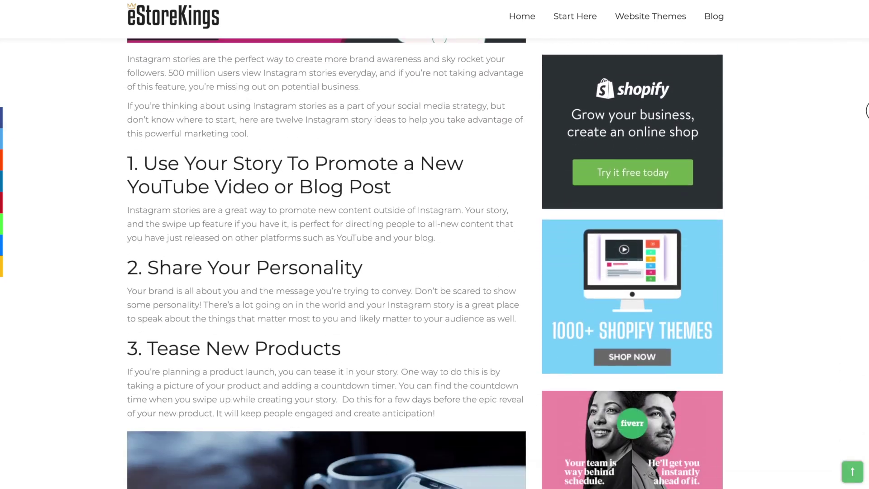
pyautogui.scroll(-15, 326, 263)
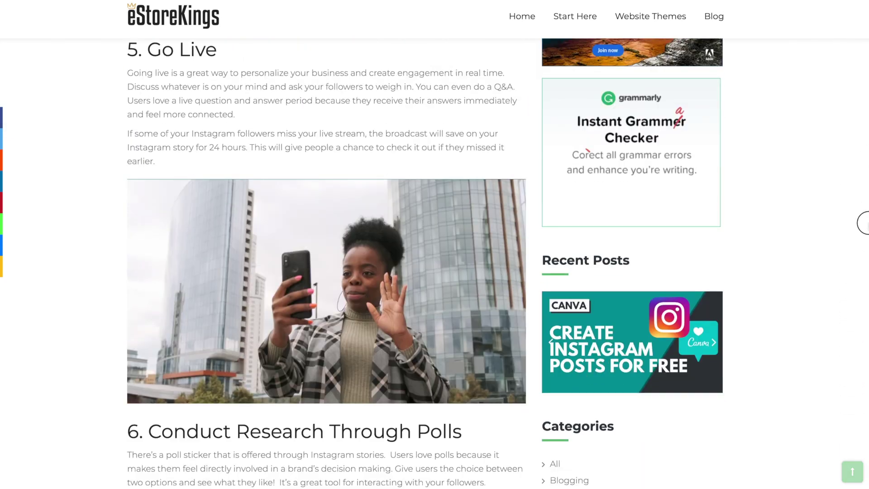
pyautogui.moveTo(866, 226); pyautogui.dragTo(854, 23)
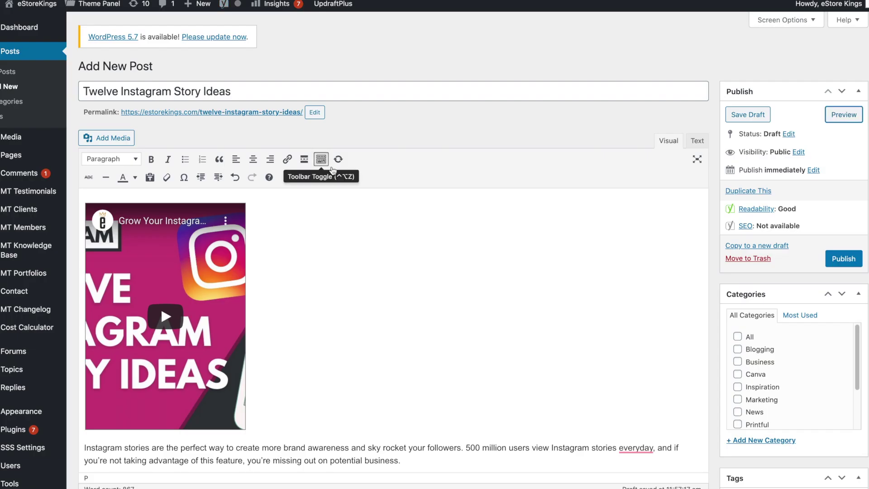
# - Select the heading "1. Use Your Story To Promote a New YouTube Video or Blog Post" and review the available heading styles
pyautogui.scroll(-6, 394, 317)
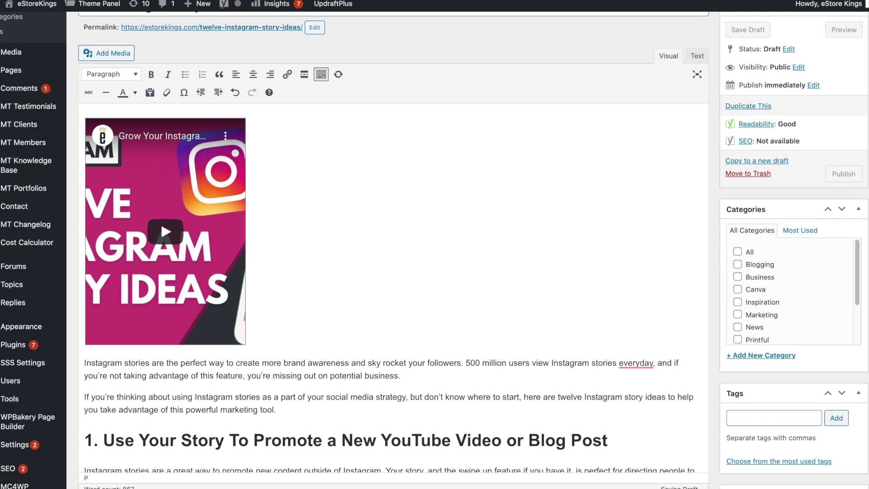
pyautogui.click(225, 243)
pyautogui.moveTo(91, 243); pyautogui.dragTo(611, 243)
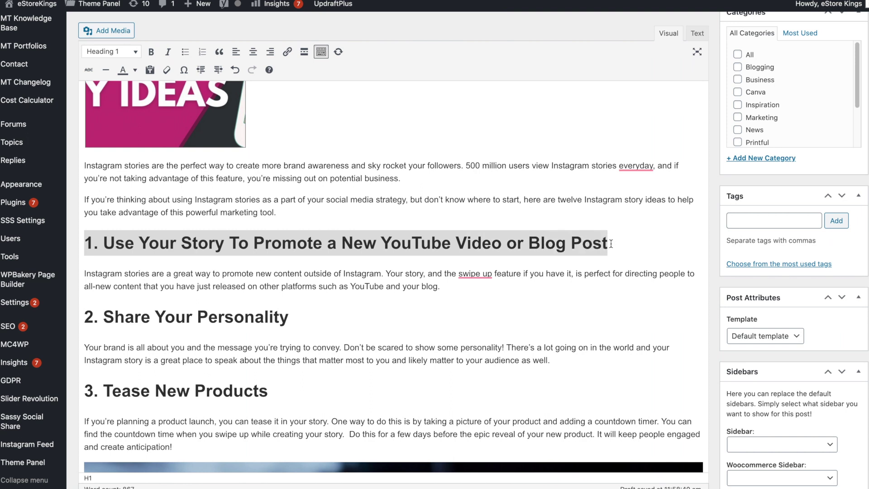
pyautogui.click(134, 52)
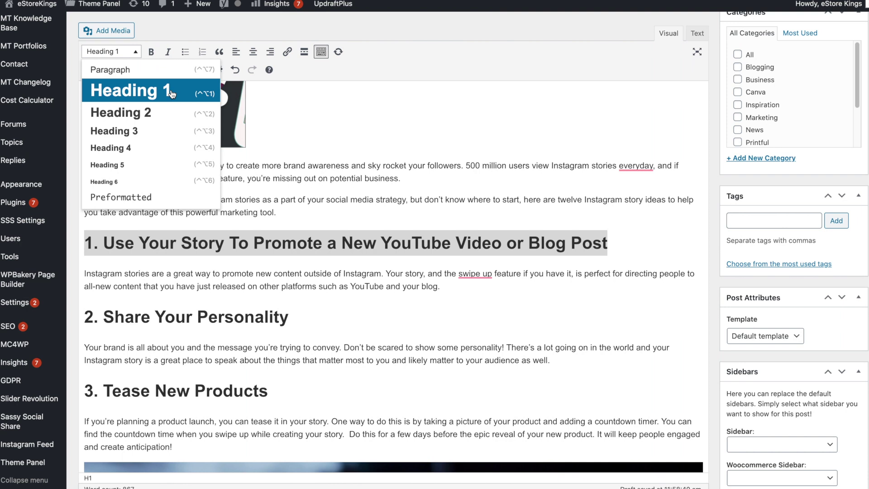
pyautogui.click(268, 166)
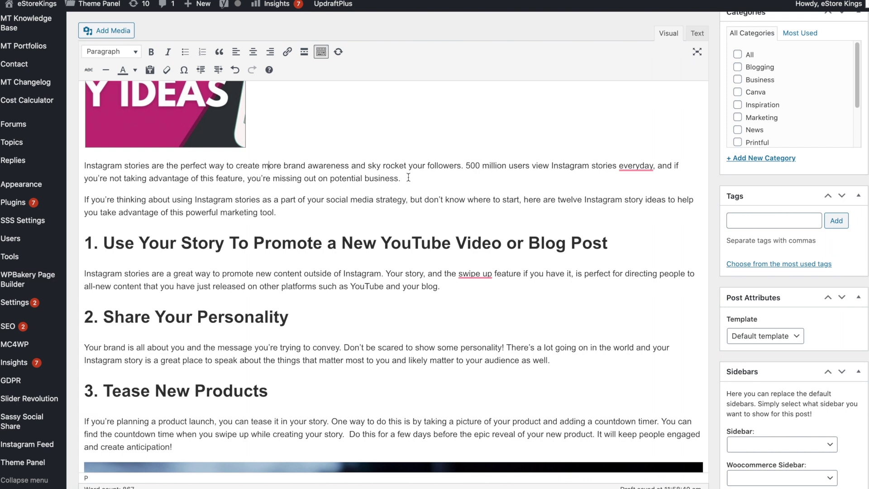
# - Bold the phrases "500 million users view Instagram stories everyday" and "powerful marketing tool" in the opening paragraphs
pyautogui.moveTo(466, 166); pyautogui.dragTo(648, 169)
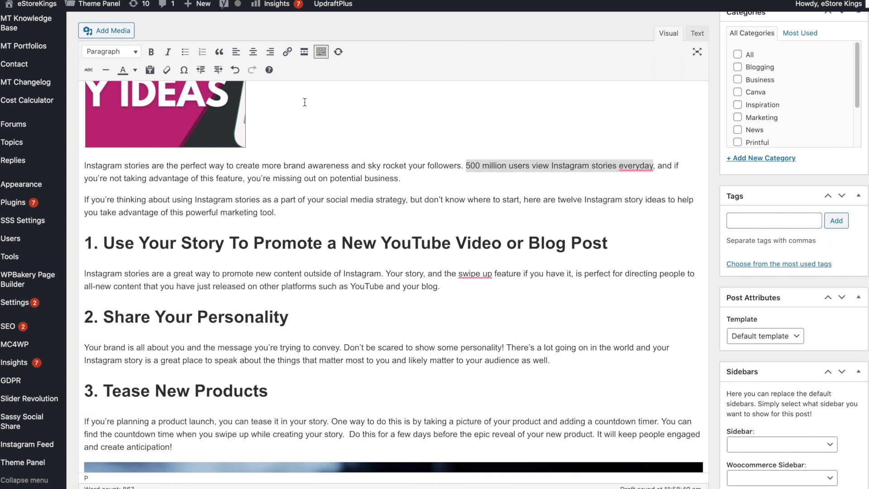
pyautogui.press('super+b')
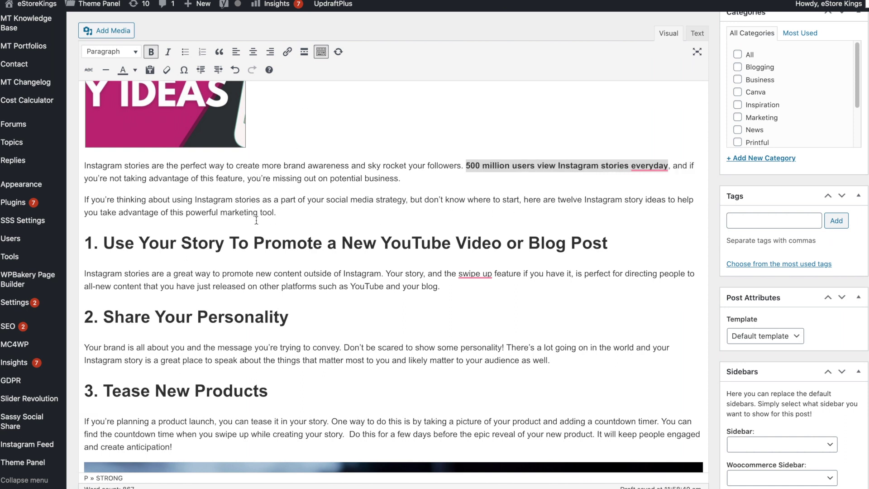
pyautogui.moveTo(186, 213); pyautogui.dragTo(282, 213)
pyautogui.press('super+b')
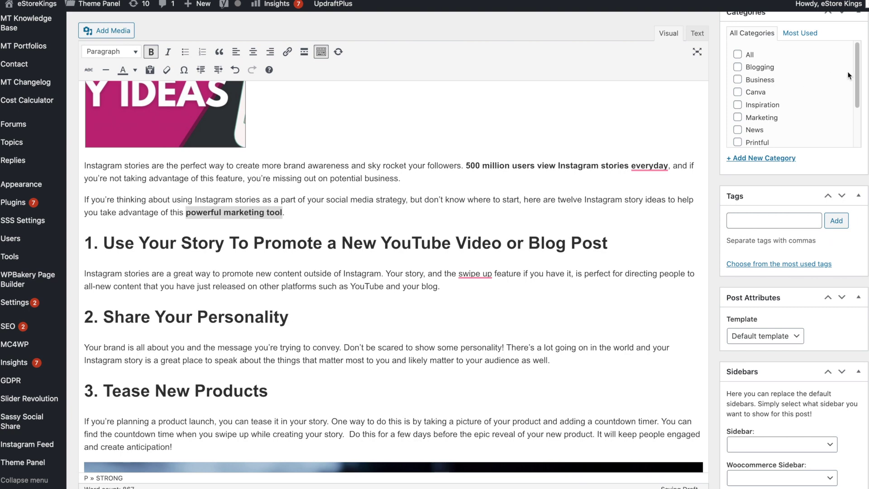
# - Preview the draft post to check the bold phrases in the two opening paragraphs
pyautogui.scroll(5, 859, 110)
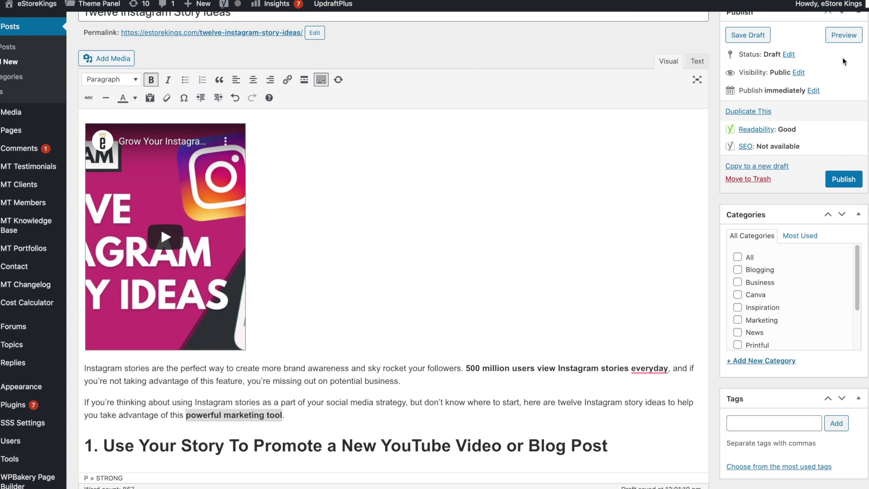
pyautogui.click(843, 36)
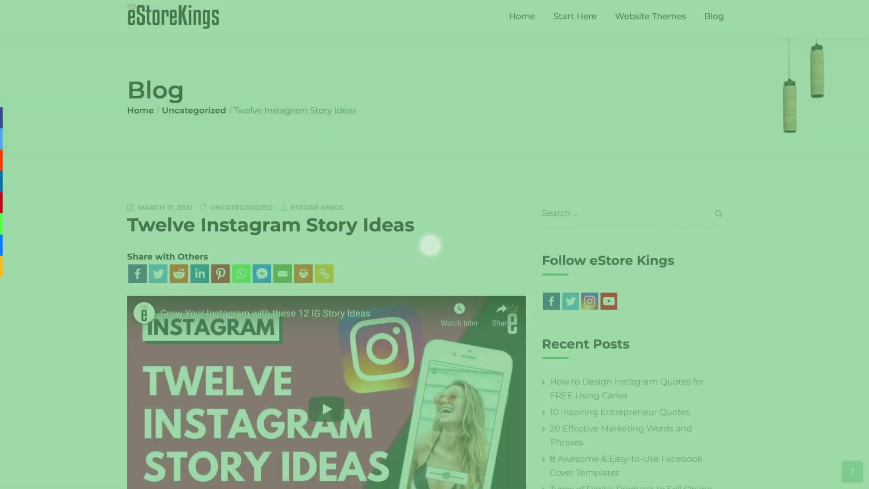
pyautogui.scroll(-4, 322, 209)
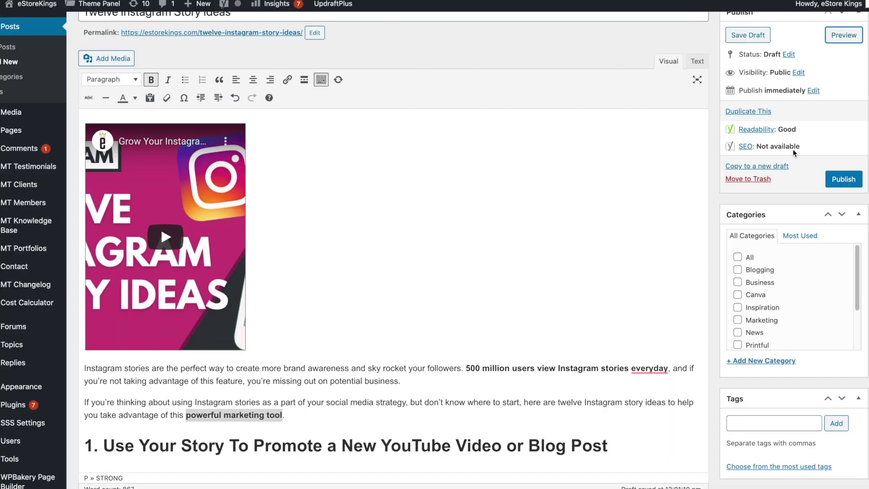
# - Append to the closing paragraph: "And, if you'd like to see more useful tutorials and marketing videos, check out the eStoreKings YouTube channel."
pyautogui.scroll(-2, 434, 249)
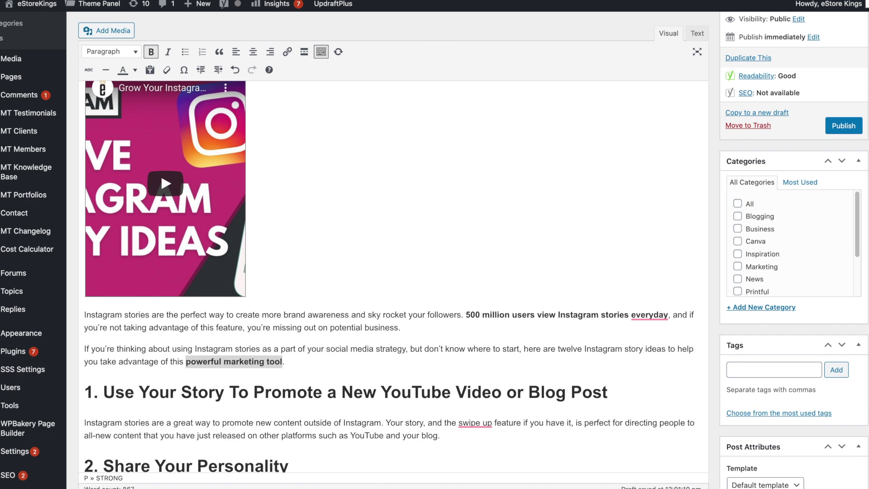
pyautogui.scroll(-5, 435, 249)
pyautogui.scroll(-15, 865, 151)
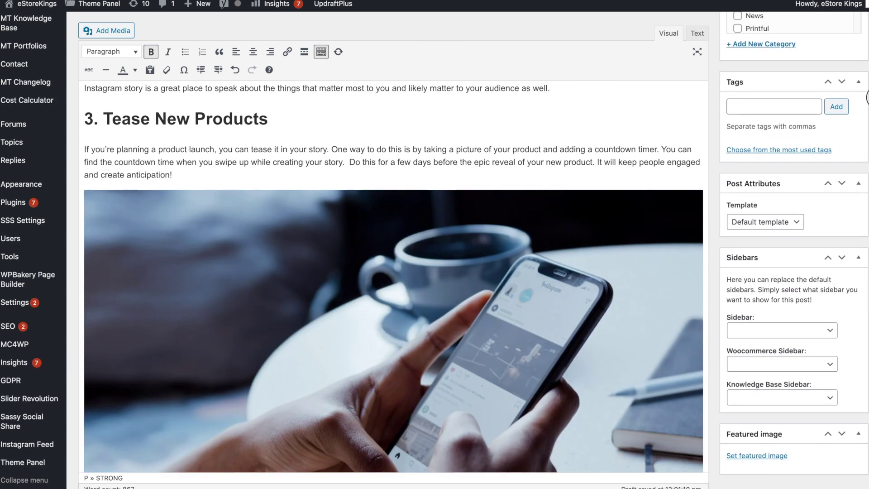
pyautogui.scroll(-20, 865, 152)
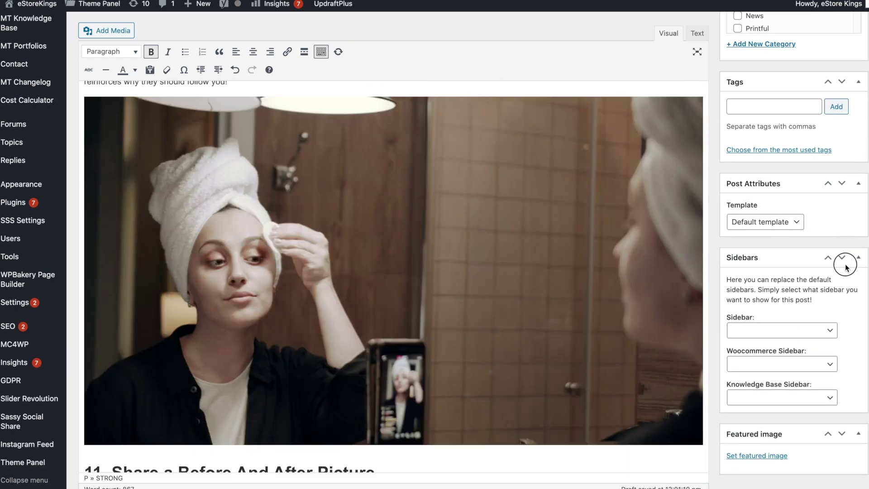
pyautogui.scroll(1, 843, 302)
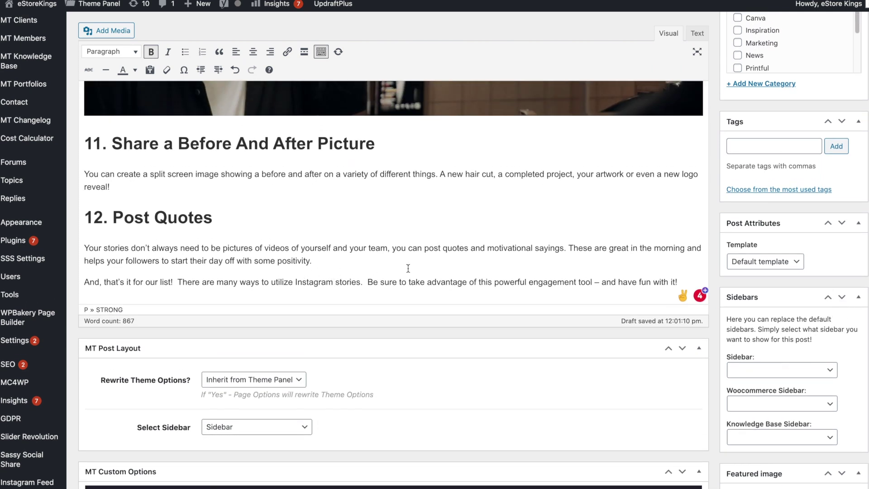
pyautogui.click(679, 282)
pyautogui.write('And,')
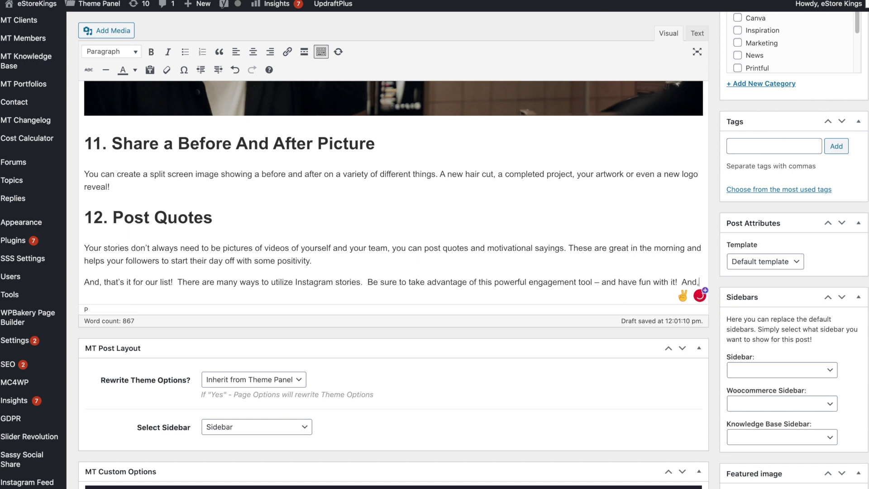
pyautogui.write(" if you'd like to see more useful tutor")
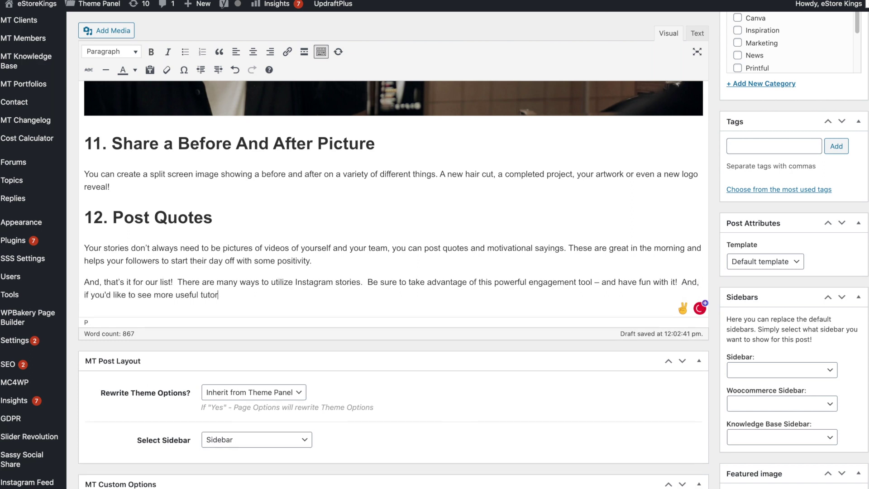
pyautogui.write('ials and marketing videos, check out the eStore')
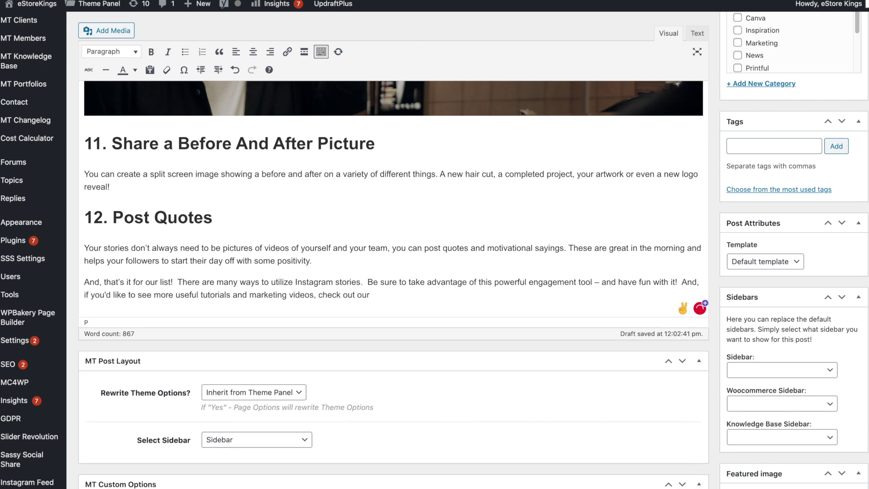
pyautogui.write('Kings YouTube channel.')
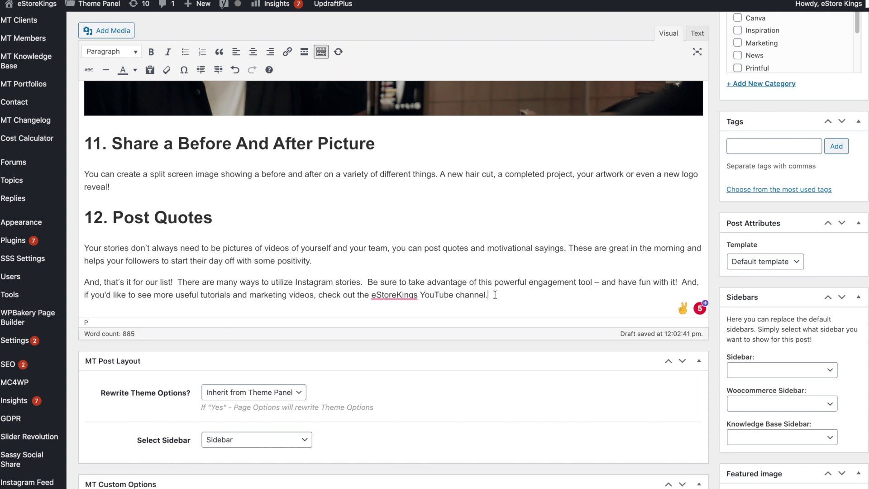
pyautogui.click(383, 293)
pyautogui.moveTo(383, 293); pyautogui.dragTo(486, 294)
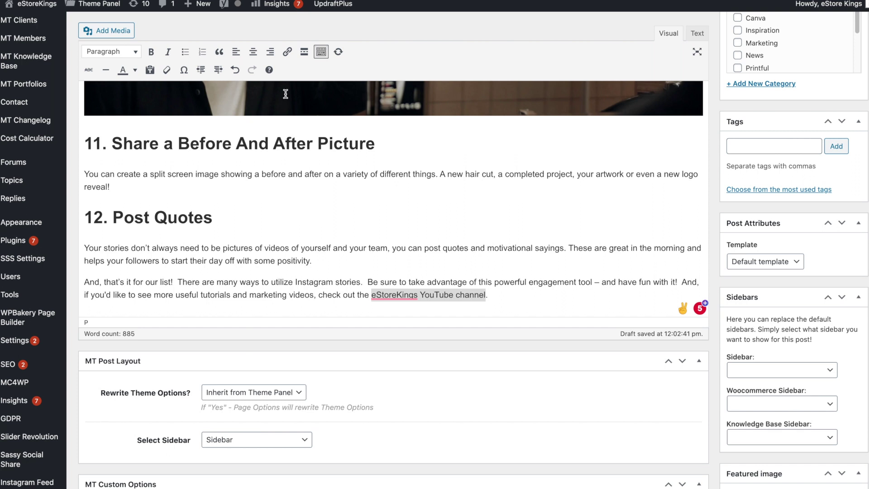
pyautogui.click(288, 52)
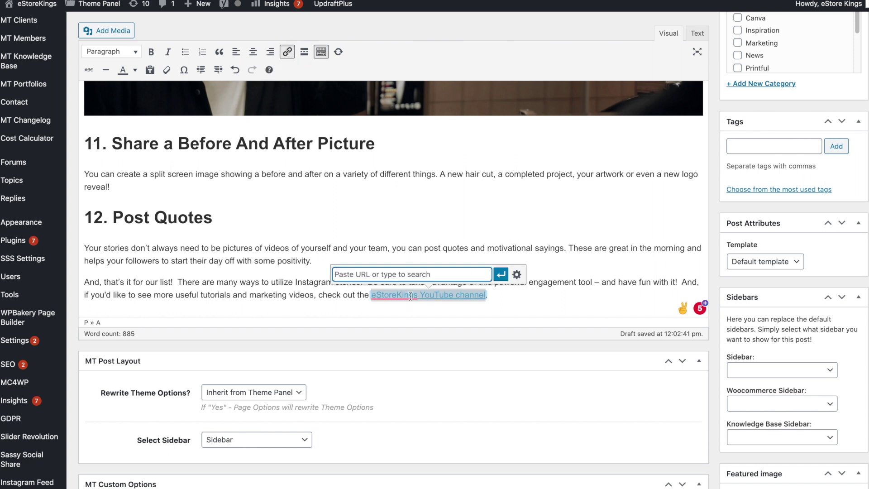
pyautogui.write('https://www.youtube.com/c/eStoreKings/featured')
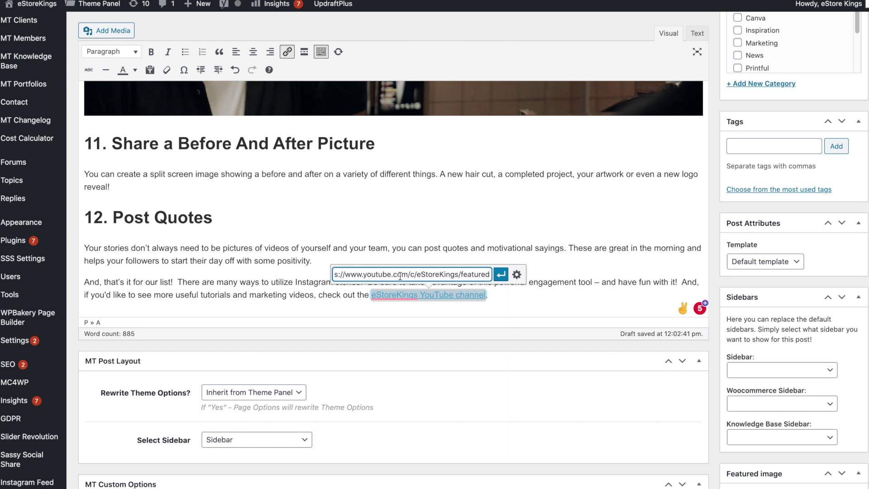
pyautogui.click(517, 274)
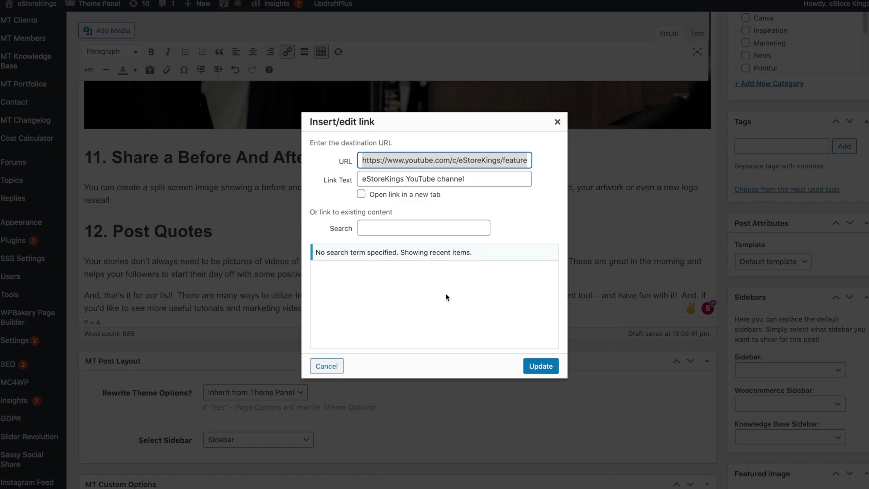
pyautogui.click(361, 195)
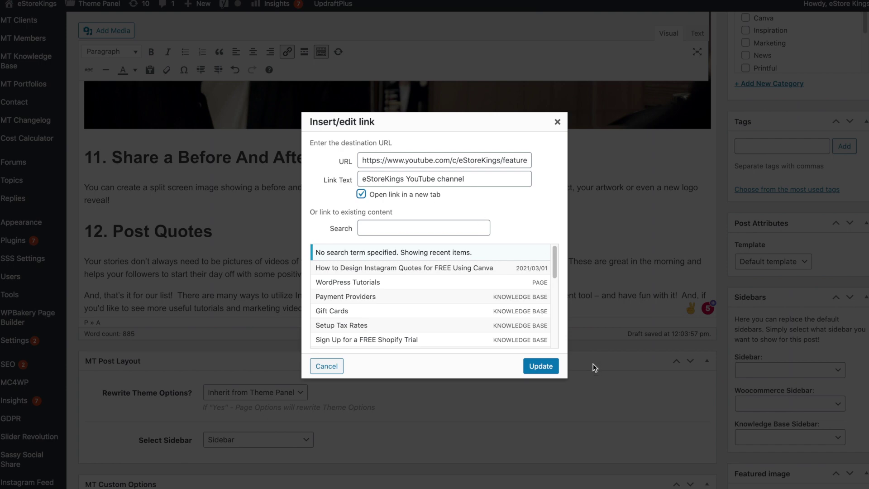
pyautogui.click(541, 366)
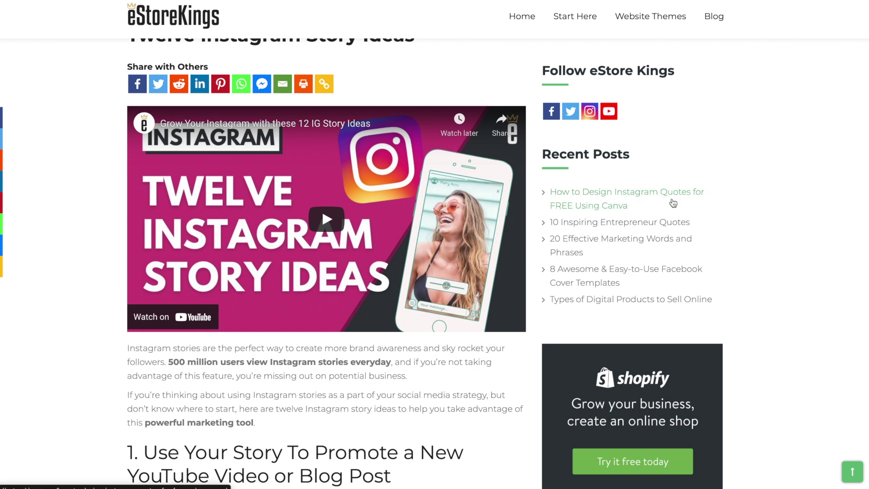
# - Copy the address of the recent Canva quotes post, and add "Click here to learn how to make Instagram quotes using Canva." to section 12
pyautogui.rightClick(609, 187)
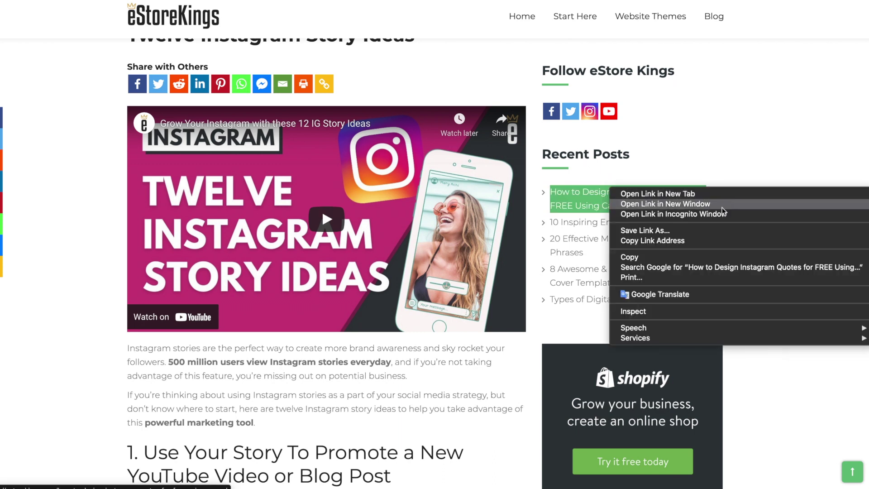
pyautogui.click(696, 240)
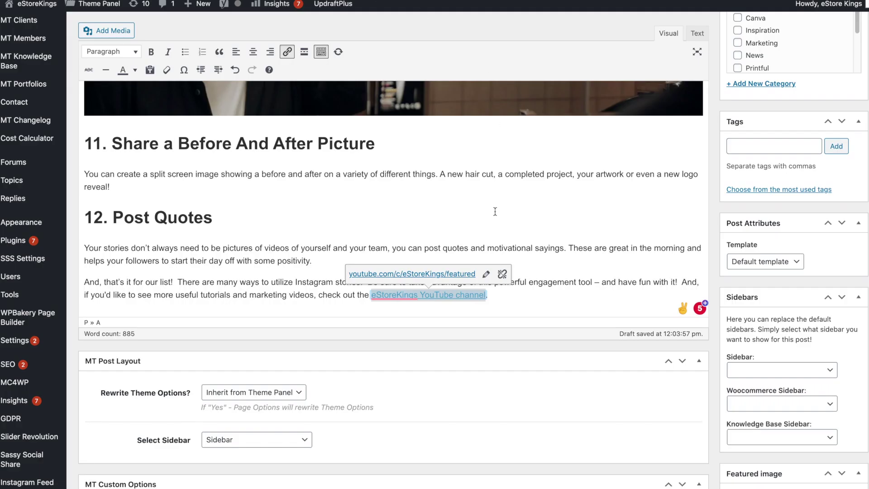
pyautogui.click(321, 260)
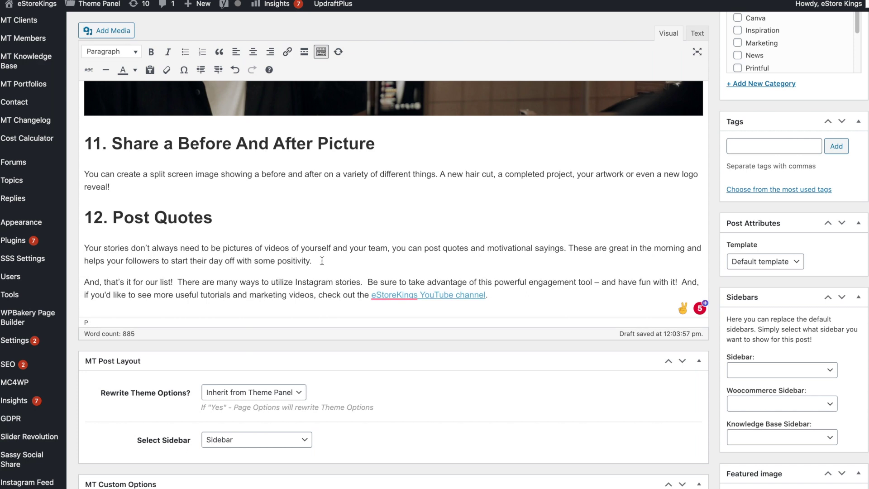
pyautogui.write('Click here to lear')
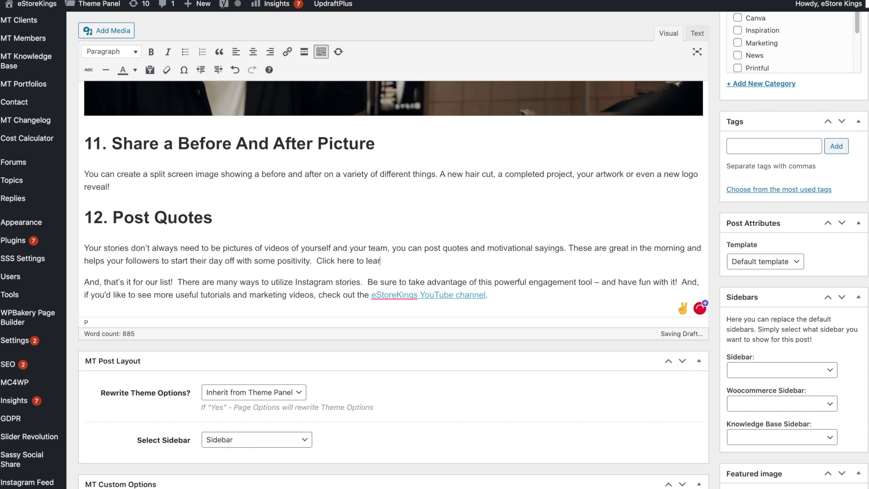
pyautogui.write('n how to make Instagram quotes using Canva.')
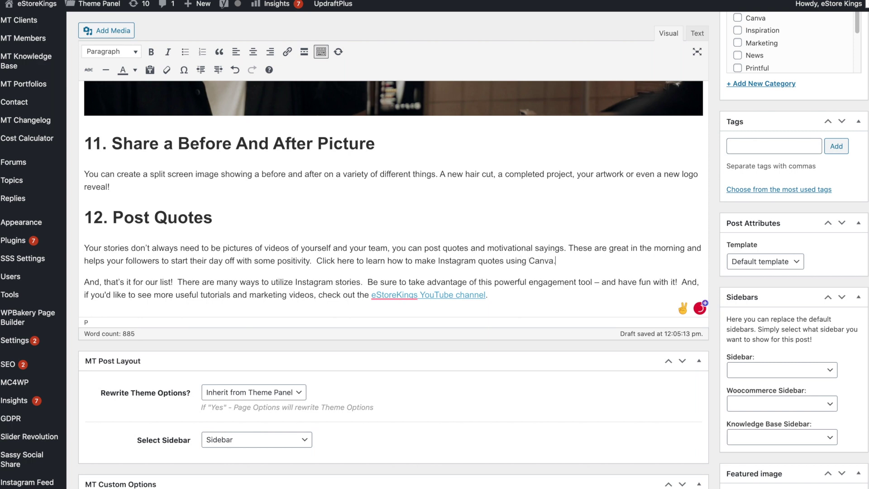
# - Link the word "here" to the existing post "How to Design Instagram Quotes for FREE Using Canva" by searching the site's content for "instagram"
pyautogui.moveTo(337, 261); pyautogui.dragTo(354, 261)
pyautogui.click(286, 53)
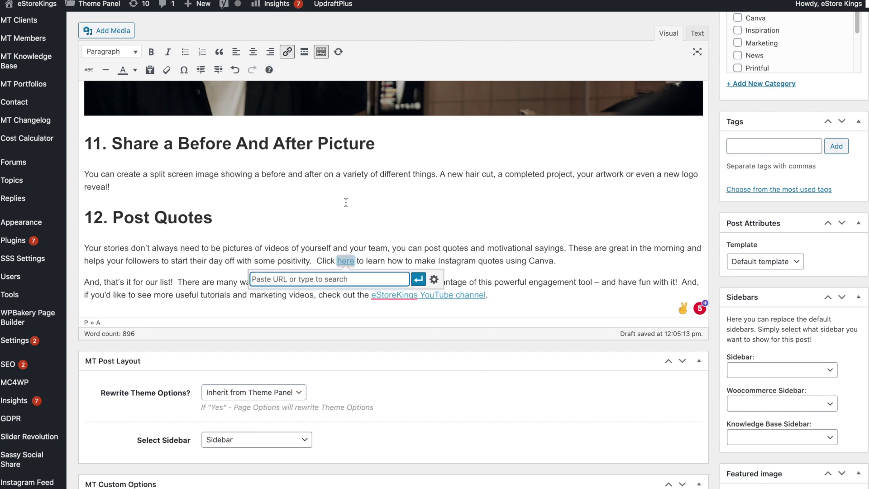
pyautogui.press('super+v')
pyautogui.press('super+a')
pyautogui.press('BackSpace')
pyautogui.write('instagram')
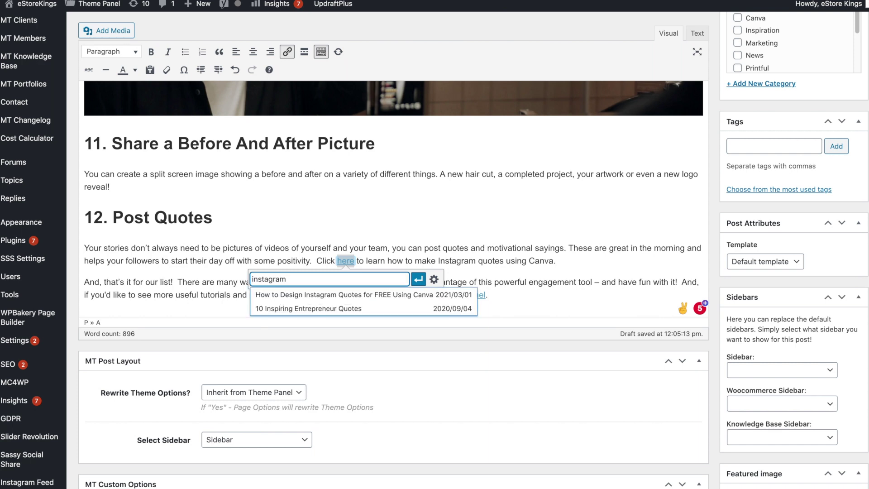
pyautogui.click(368, 295)
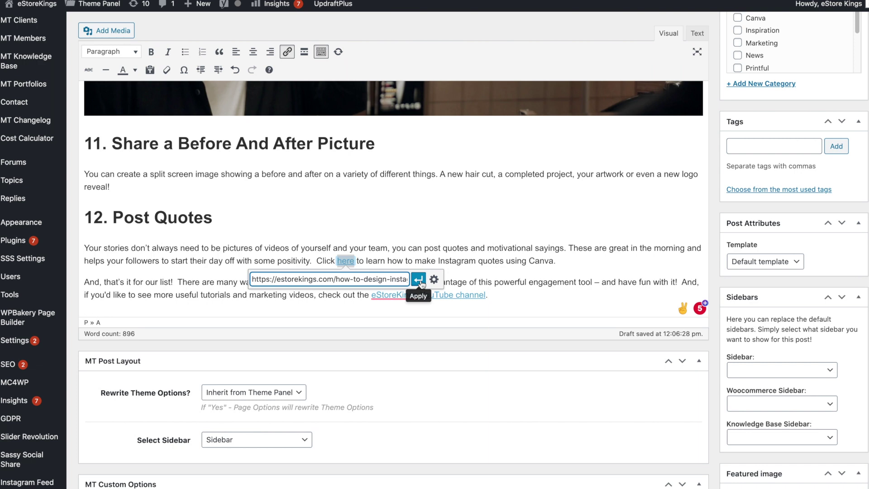
pyautogui.click(421, 283)
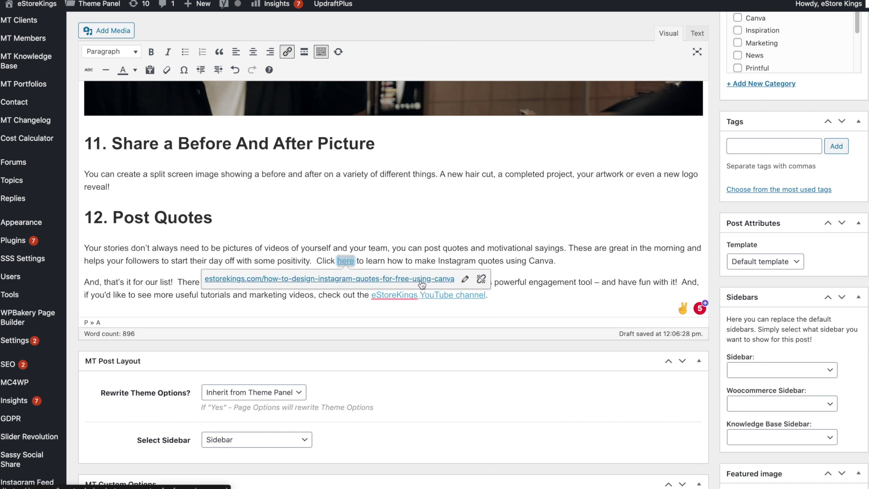
pyautogui.click(578, 267)
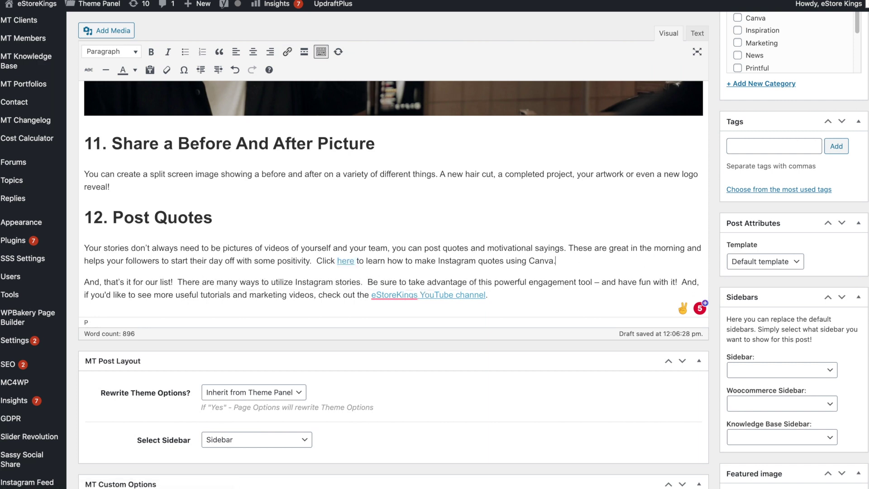
# - Preview the draft post and test the "eStoreKings YouTube channel" and "here" links at its end
pyautogui.scroll(4, 833, 130)
pyautogui.click(845, 59)
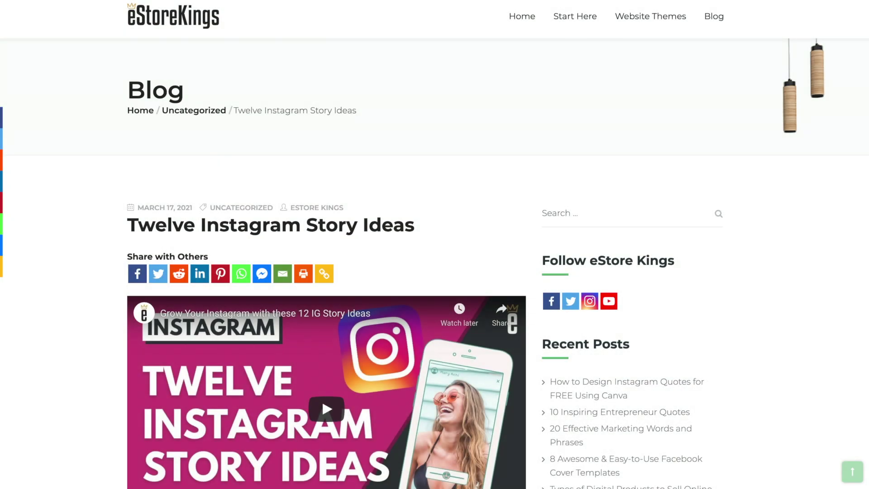
pyautogui.moveTo(867, 24); pyautogui.dragTo(863, 378)
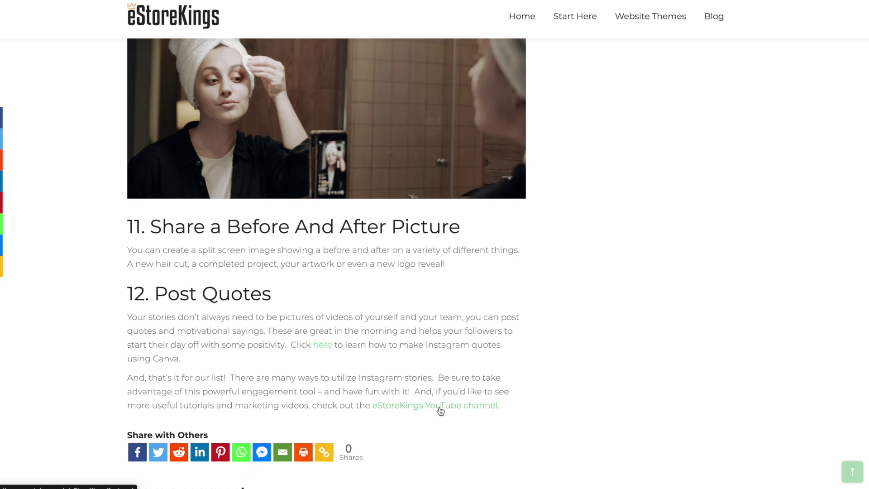
pyautogui.click(439, 407)
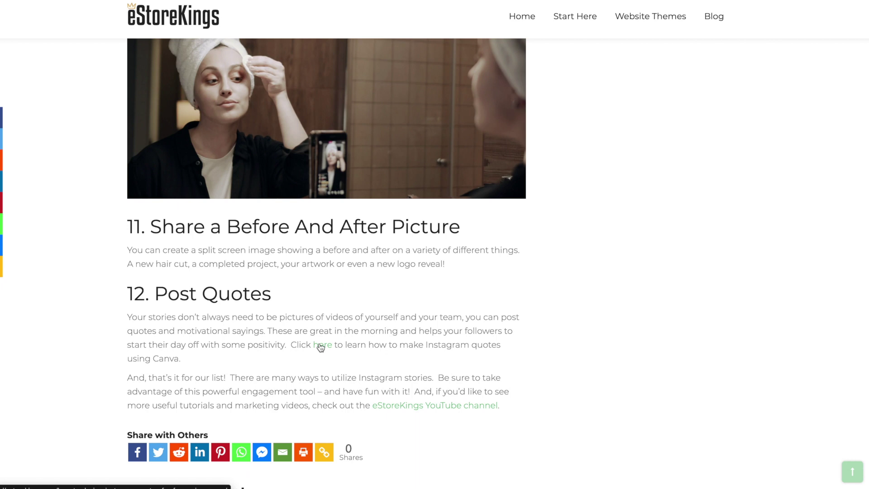
pyautogui.click(320, 345)
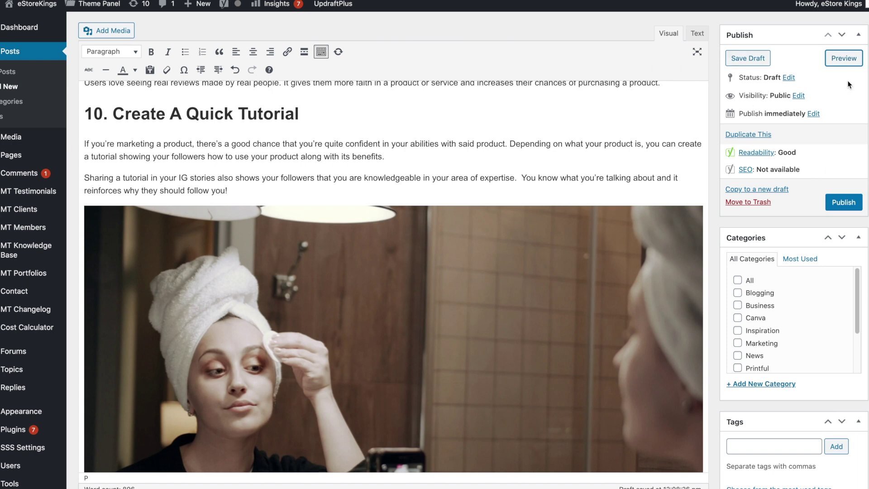
pyautogui.scroll(15, 760, 74)
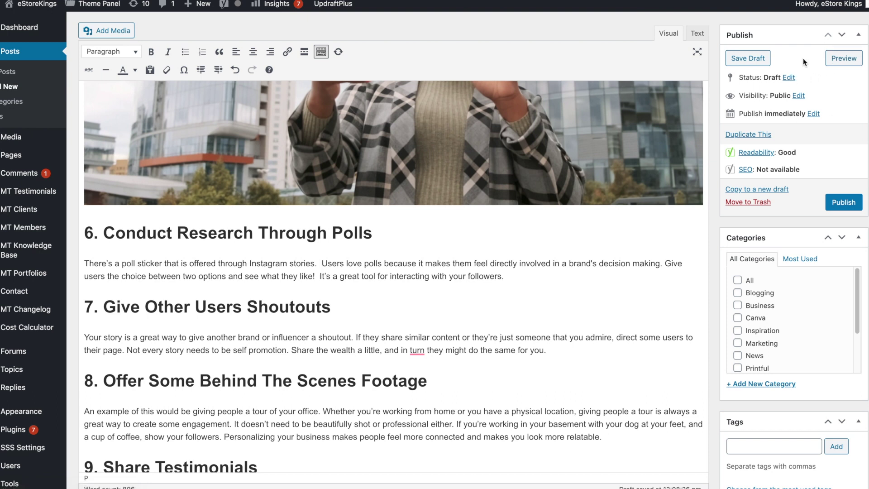
# - Examine the available status and visibility options for the post, leaving both settings as they are
pyautogui.click(788, 78)
pyautogui.click(772, 91)
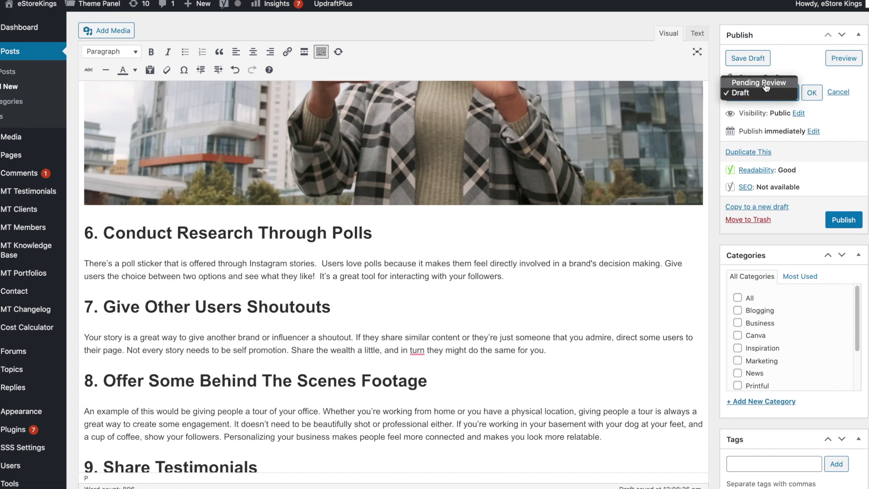
pyautogui.click(834, 93)
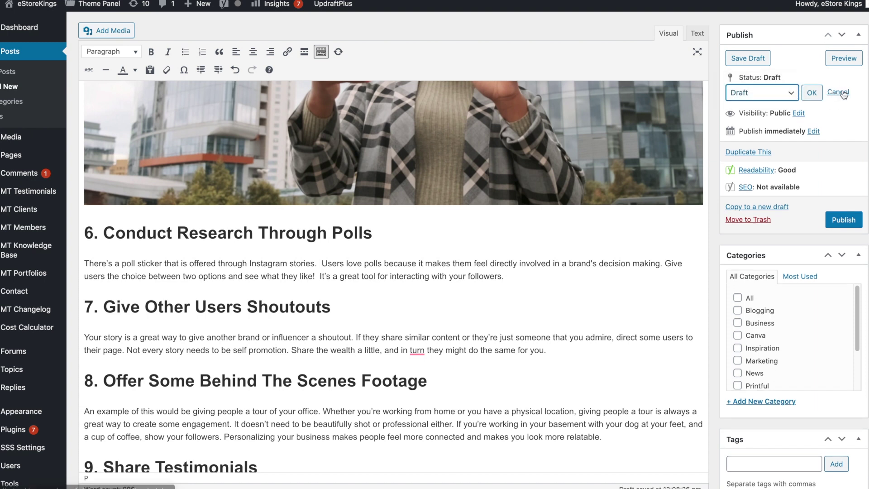
pyautogui.click(843, 91)
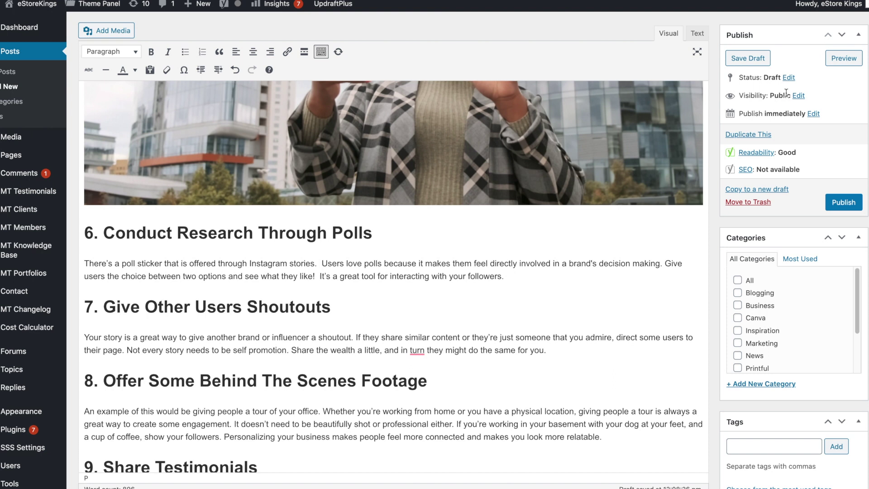
pyautogui.click(797, 95)
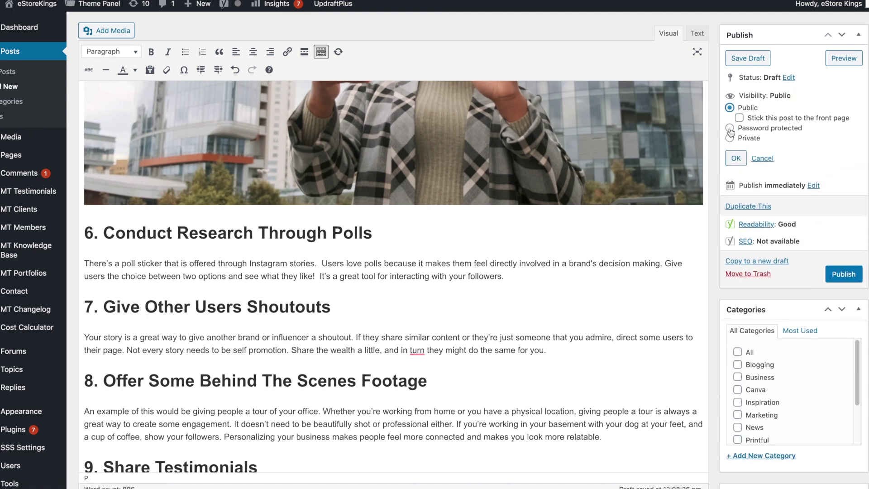
pyautogui.click(761, 158)
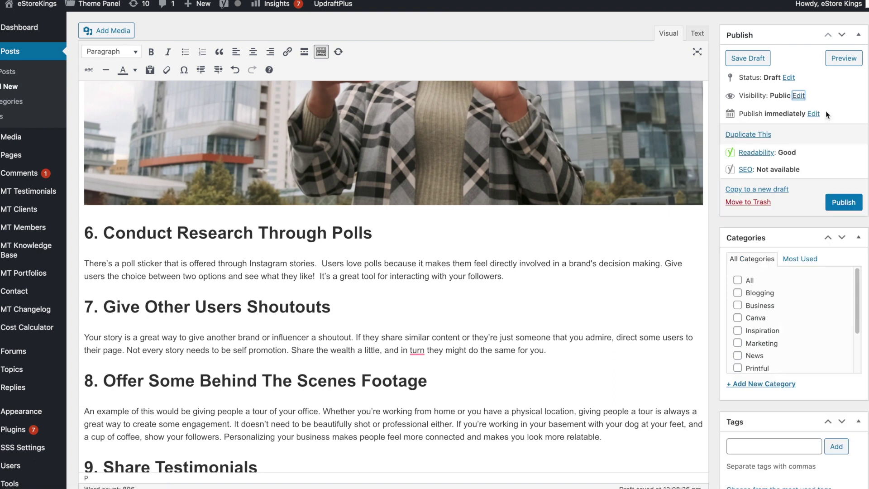
pyautogui.click(828, 98)
pyautogui.click(815, 118)
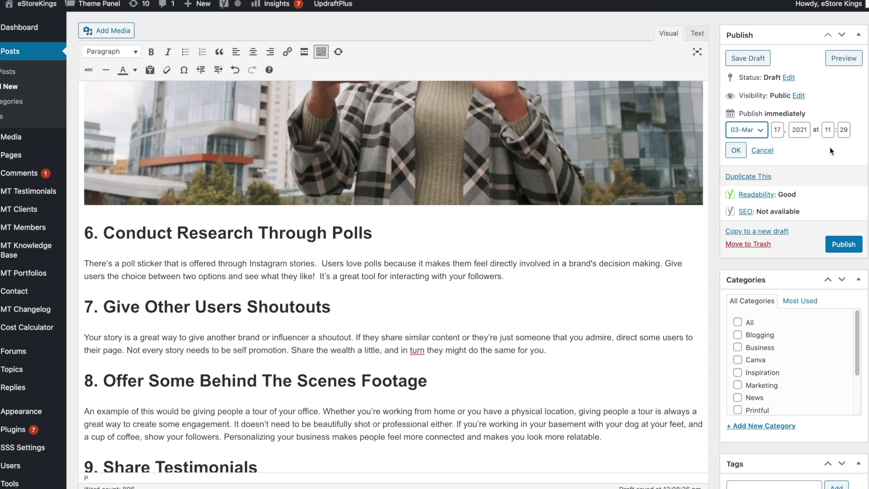
pyautogui.click(761, 132)
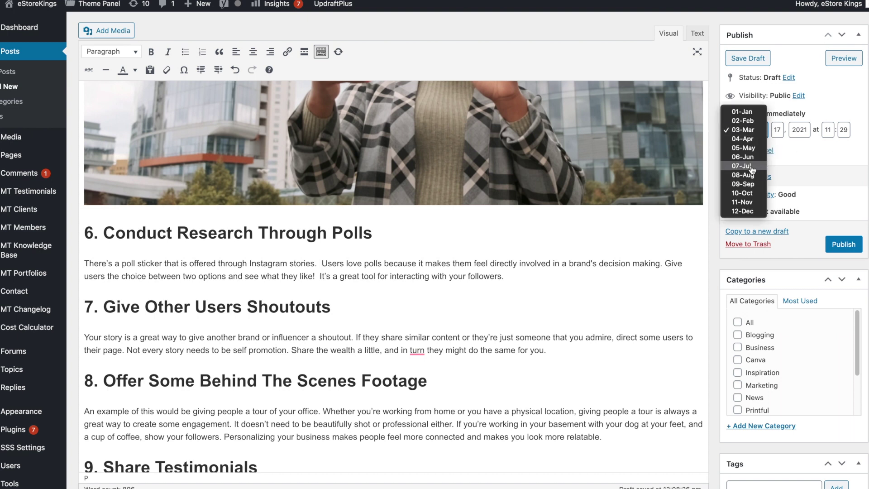
pyautogui.click(814, 161)
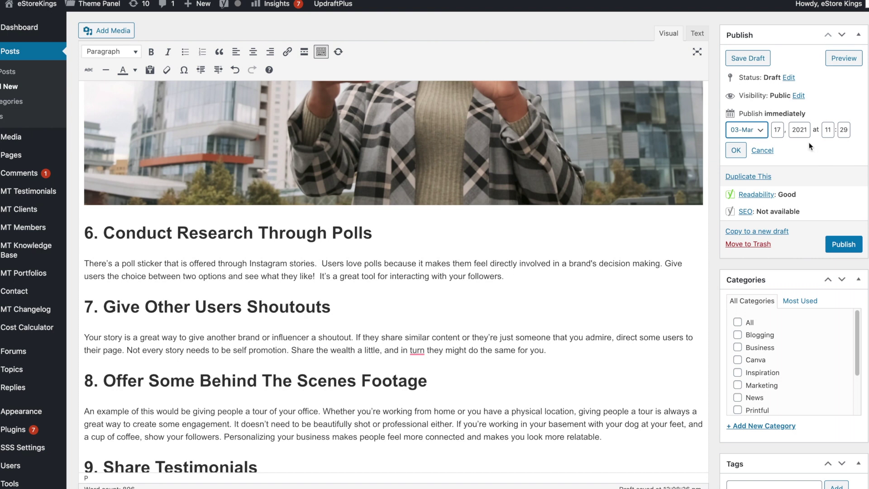
pyautogui.click(761, 136)
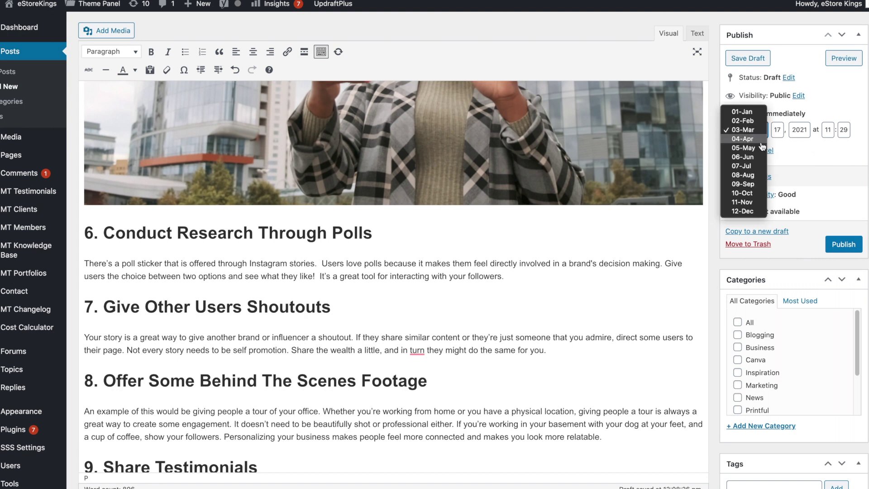
pyautogui.click(745, 112)
pyautogui.click(796, 132)
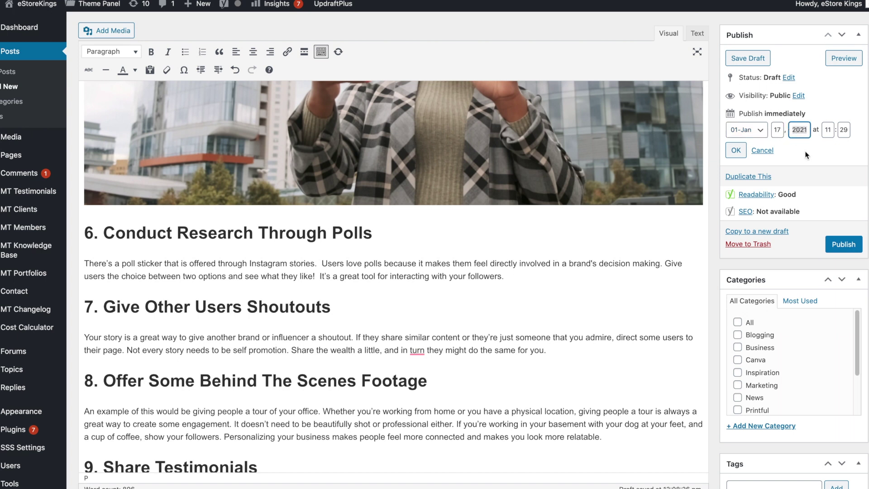
pyautogui.write('20')
pyautogui.click(769, 150)
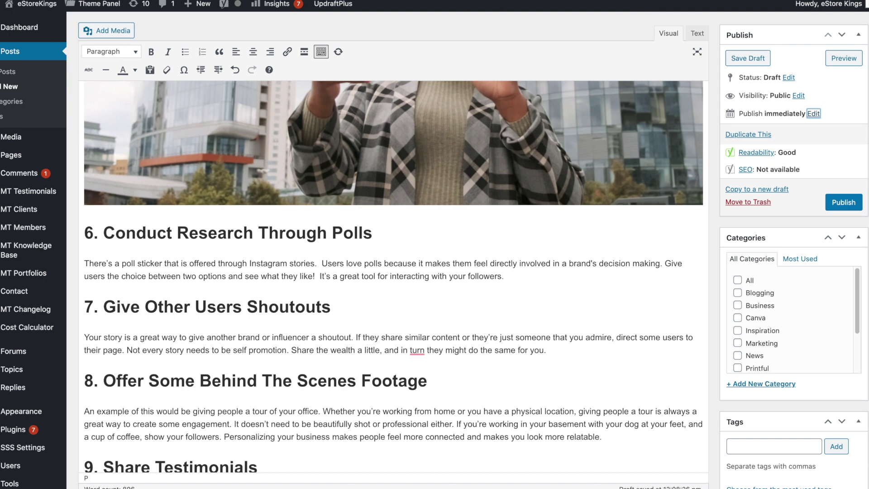
# - Create a new category named "Instagram" under the parent category Social Media
pyautogui.scroll(-5, 434, 272)
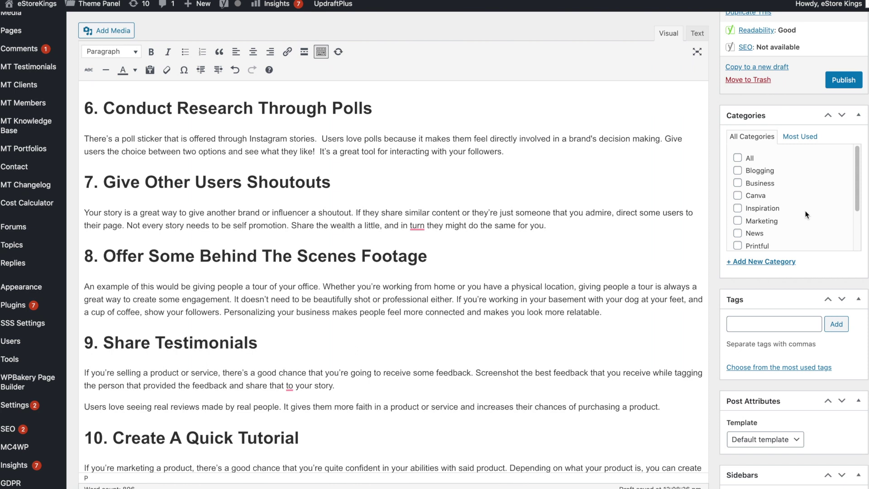
pyautogui.click(786, 262)
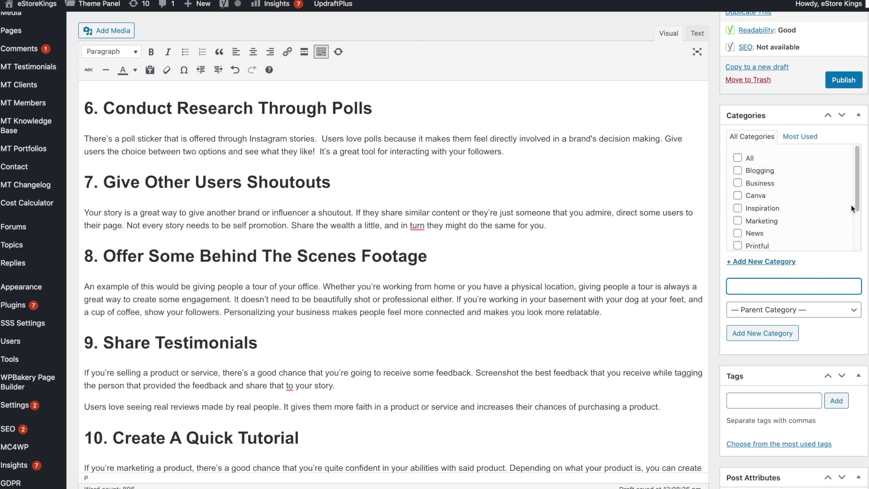
pyautogui.moveTo(853, 195); pyautogui.dragTo(852, 239)
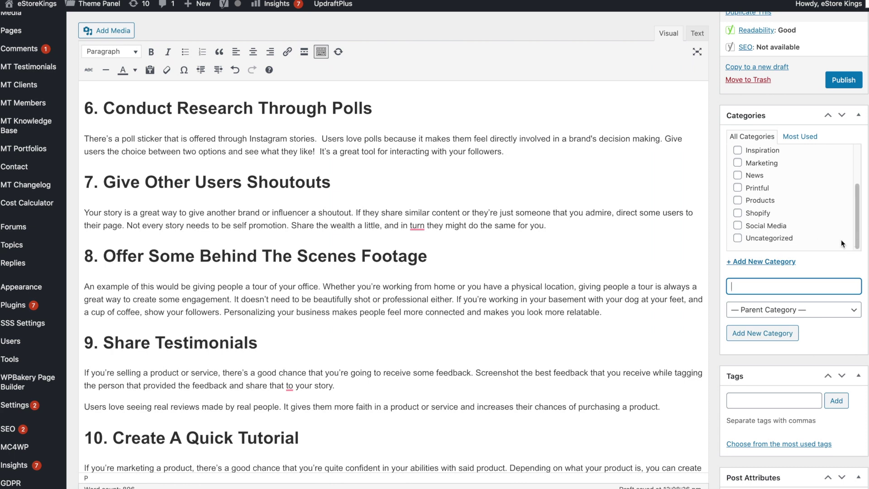
pyautogui.moveTo(861, 238); pyautogui.dragTo(855, 196)
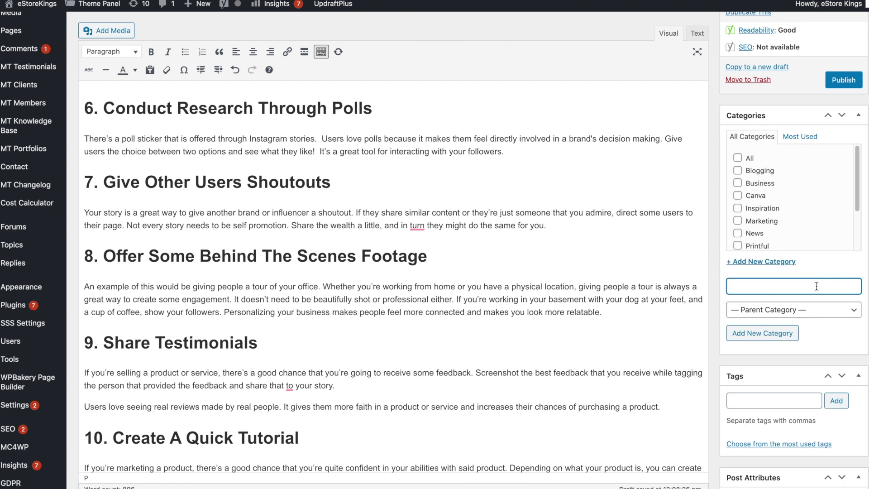
pyautogui.write('Instagram')
pyautogui.click(809, 311)
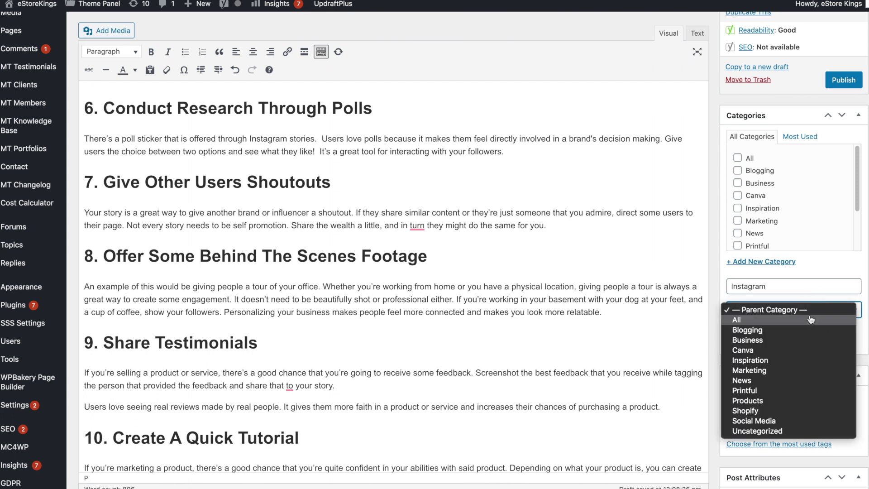
pyautogui.click(810, 422)
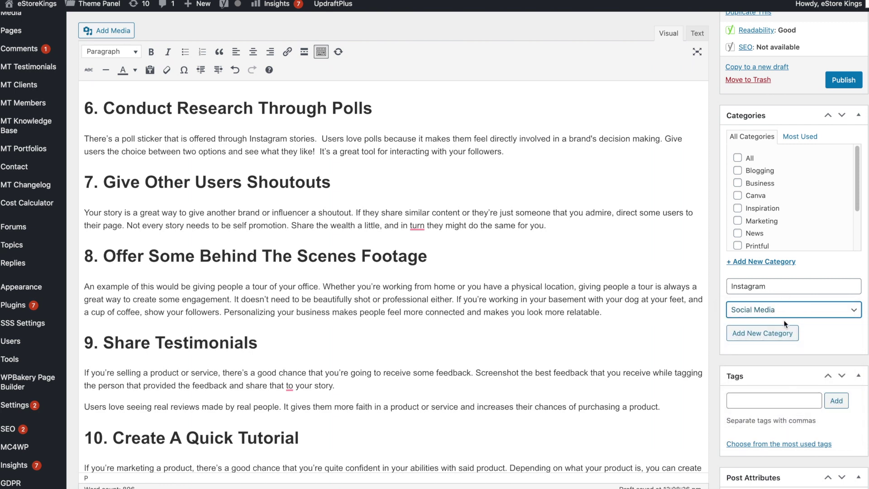
pyautogui.click(745, 337)
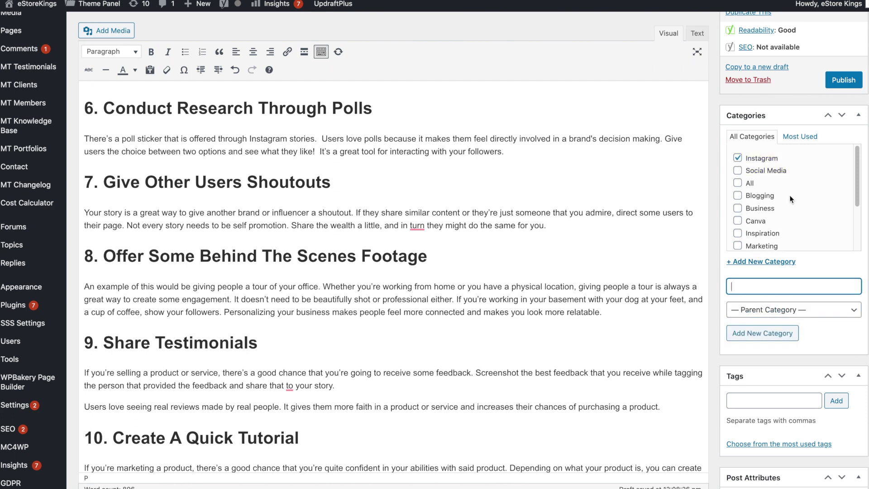
# - Assign the post to the existing categories All, Social Media, Inspiration and Marketing as well
pyautogui.click(737, 182)
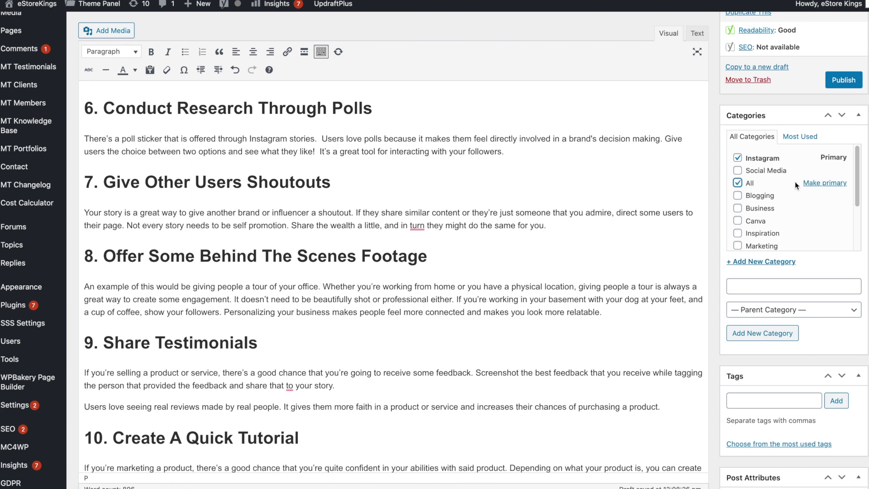
pyautogui.click(737, 170)
pyautogui.moveTo(856, 177); pyautogui.dragTo(854, 203)
pyautogui.click(737, 191)
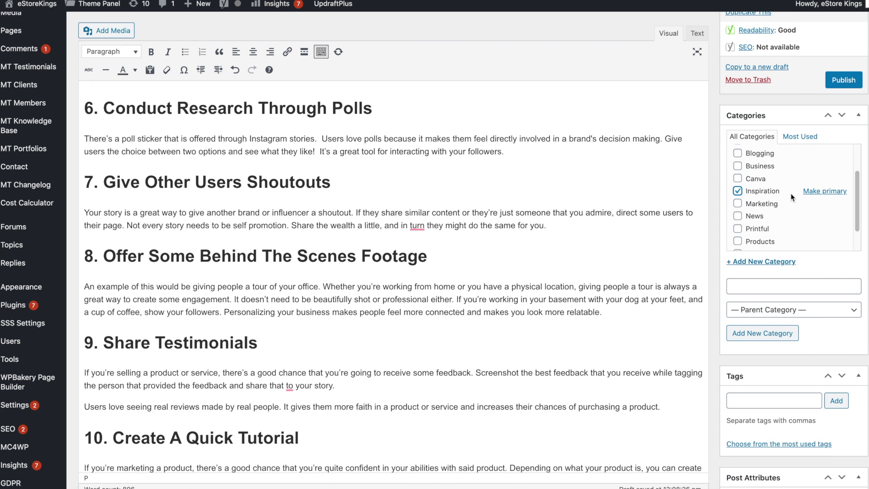
pyautogui.click(770, 205)
pyautogui.moveTo(857, 228); pyautogui.dragTo(860, 248)
pyautogui.scroll(3, 858, 244)
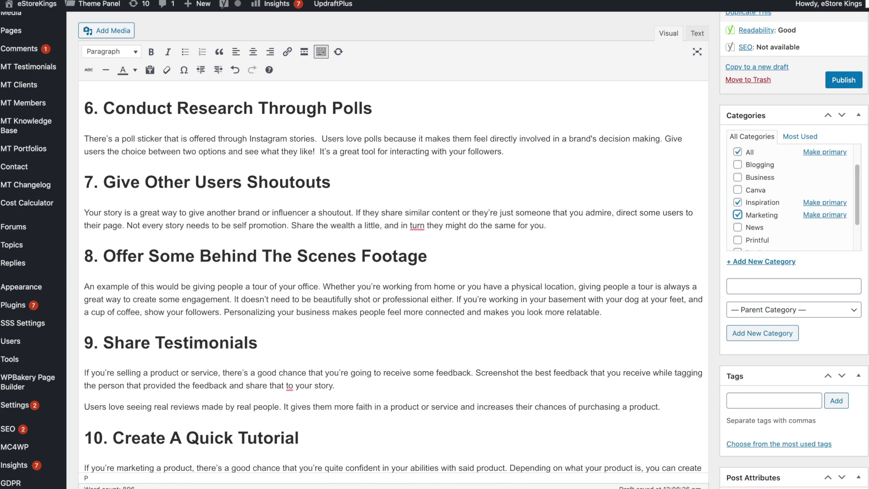
# - Tag the post with "social media" from the most used tags and with the typed tag "instagram"
pyautogui.scroll(-5, 860, 278)
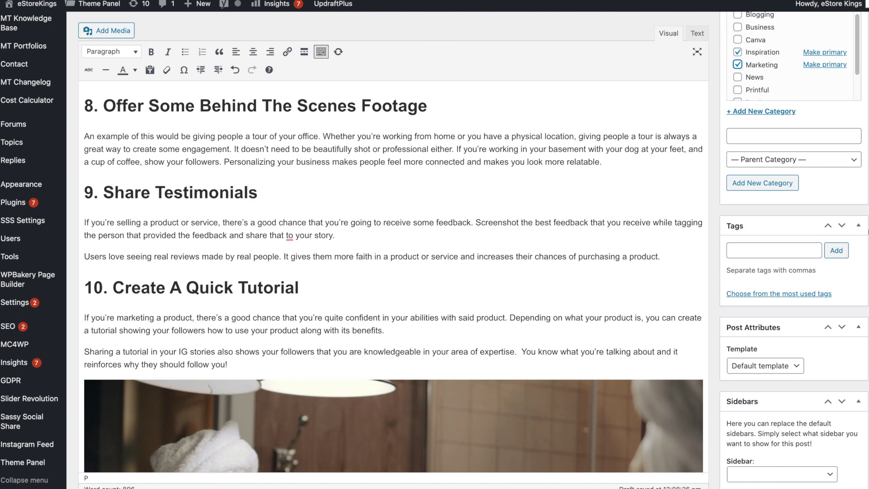
pyautogui.click(748, 232)
pyautogui.click(824, 275)
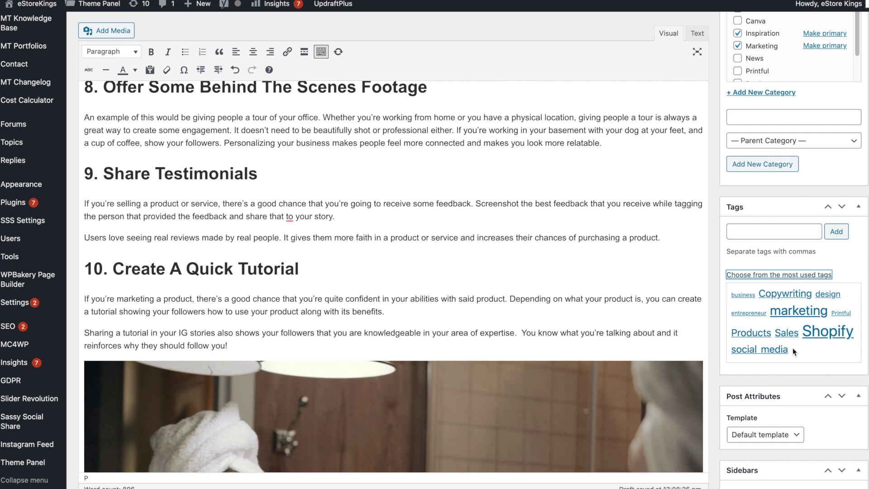
pyautogui.click(765, 349)
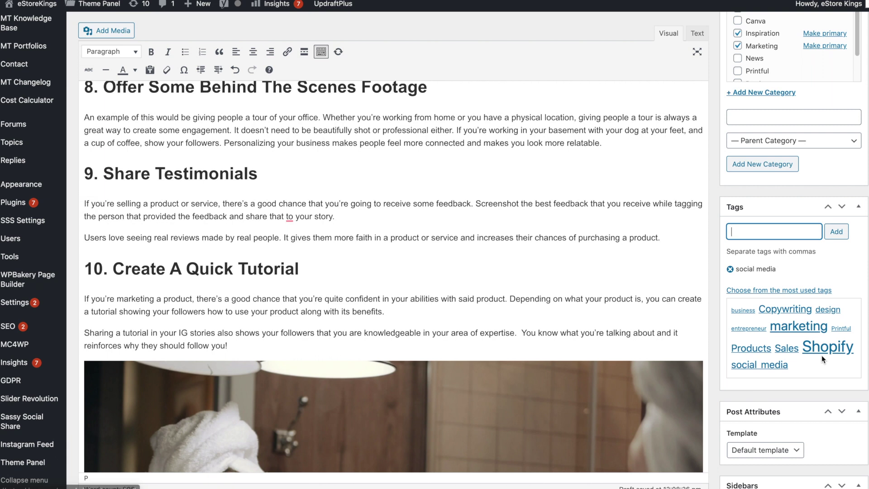
pyautogui.write('instagram')
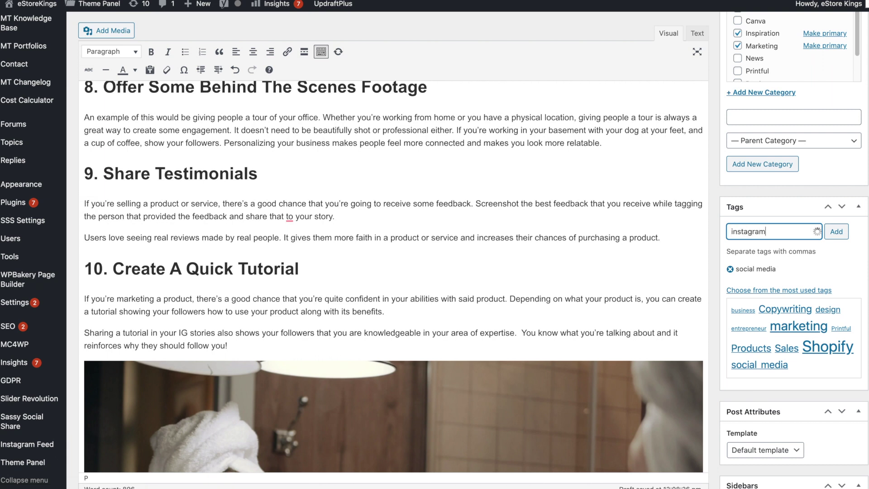
pyautogui.click(836, 232)
# - Upload instagram-story-ideas-img.jpg, give it the alt text "Instagram Story Ideas", and set it as the post's featured image
pyautogui.scroll(-1, 838, 248)
pyautogui.scroll(-8, 838, 248)
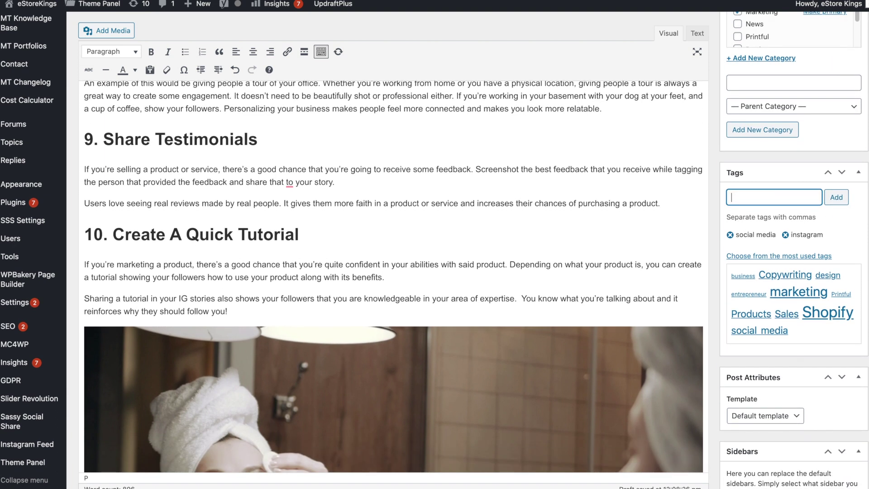
pyautogui.scroll(-2, 834, 233)
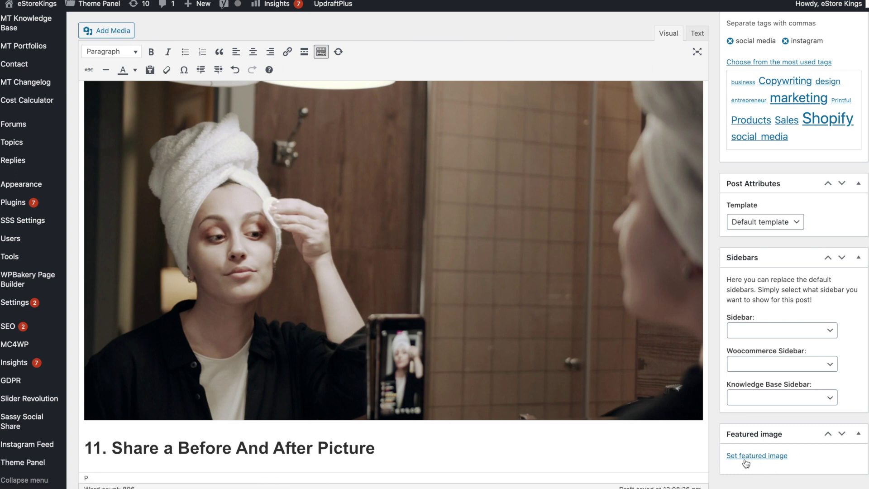
pyautogui.click(768, 458)
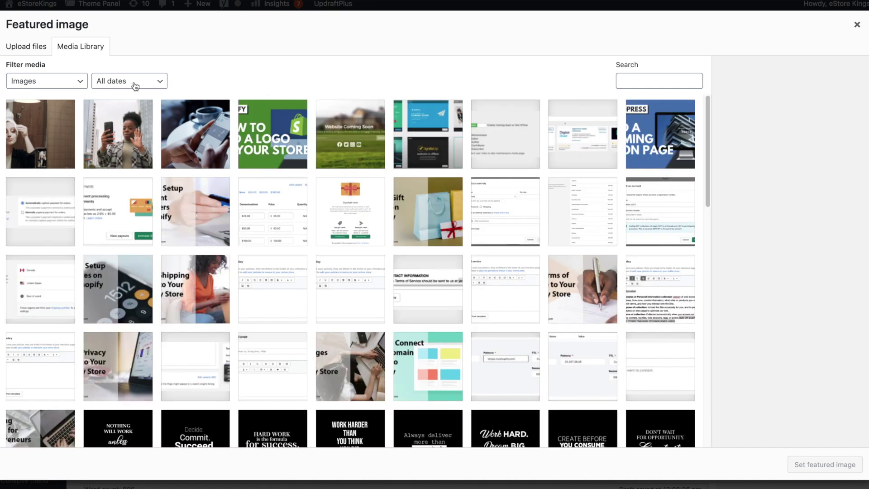
pyautogui.click(27, 47)
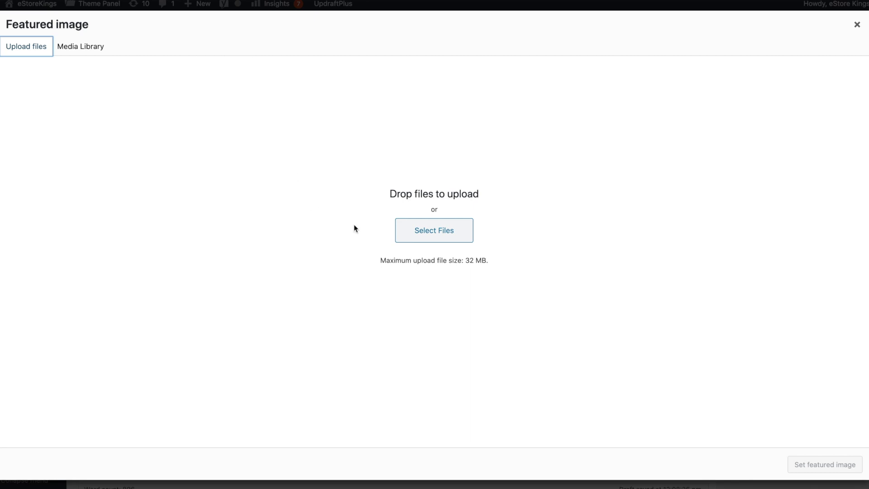
pyautogui.click(471, 236)
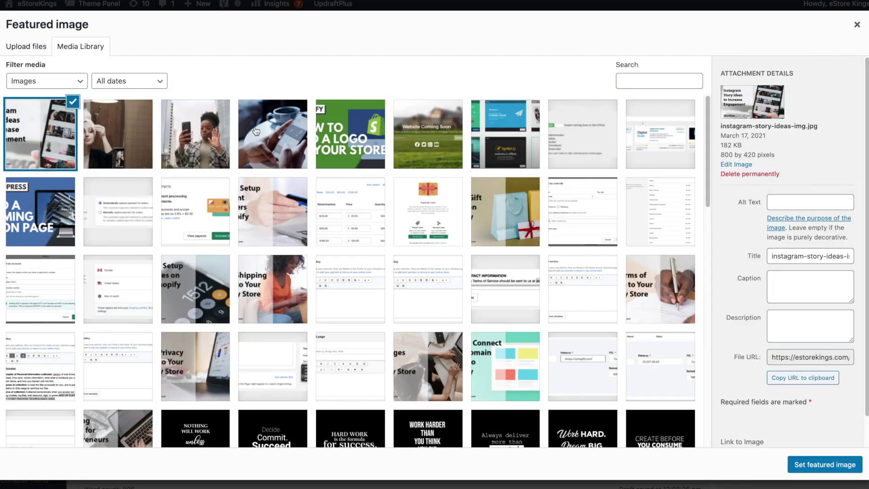
pyautogui.click(777, 203)
pyautogui.write('Instagram ')
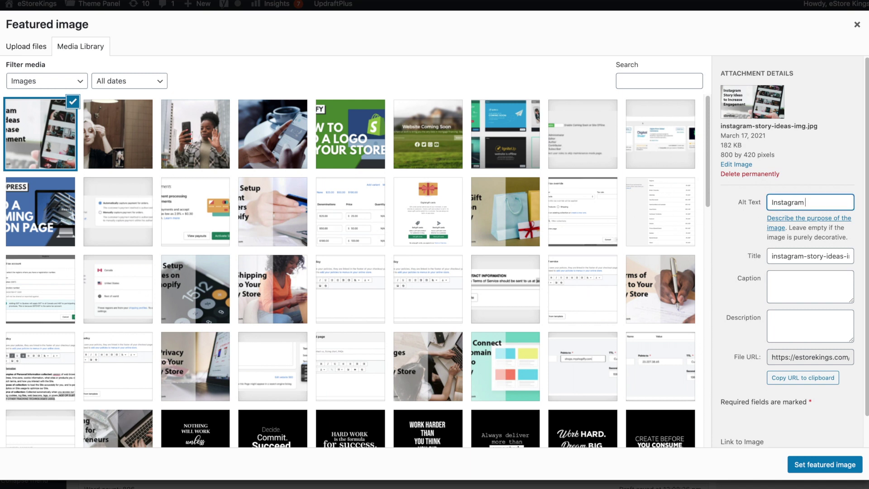
pyautogui.write('Story Ideas')
pyautogui.click(853, 466)
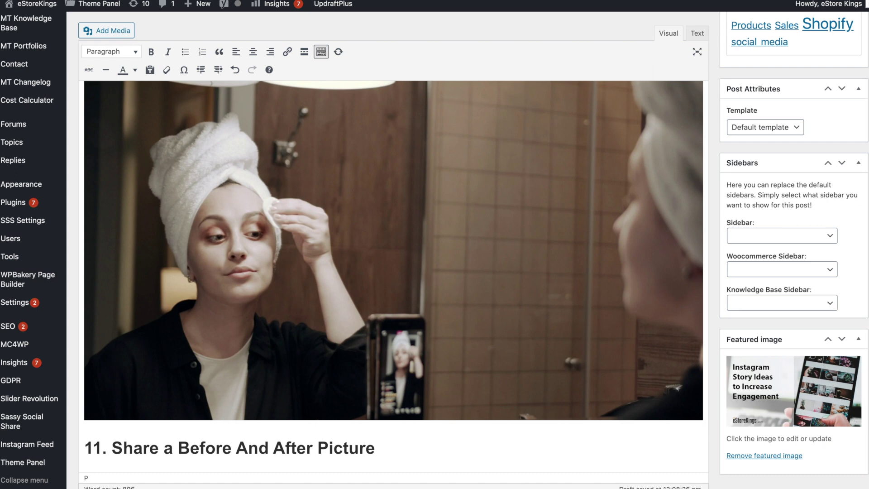
# - Preview the draft post to check its featured image, categories and embedded video
pyautogui.scroll(20, 393, 253)
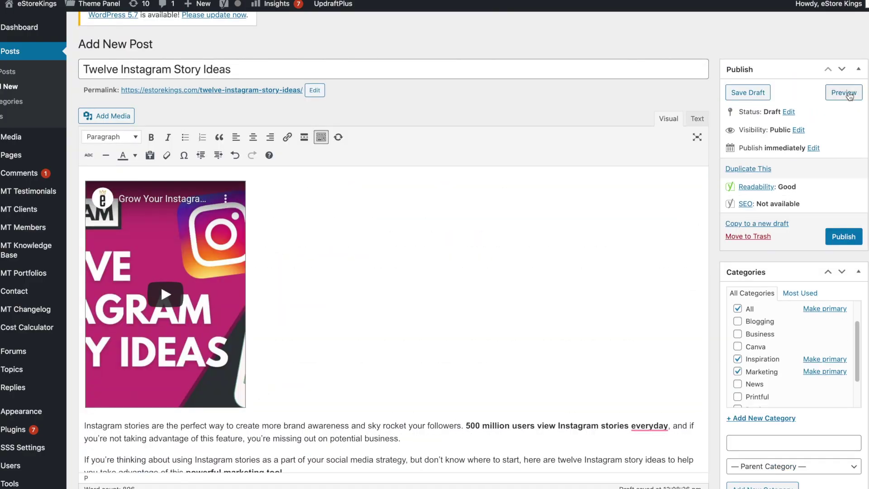
pyautogui.click(845, 90)
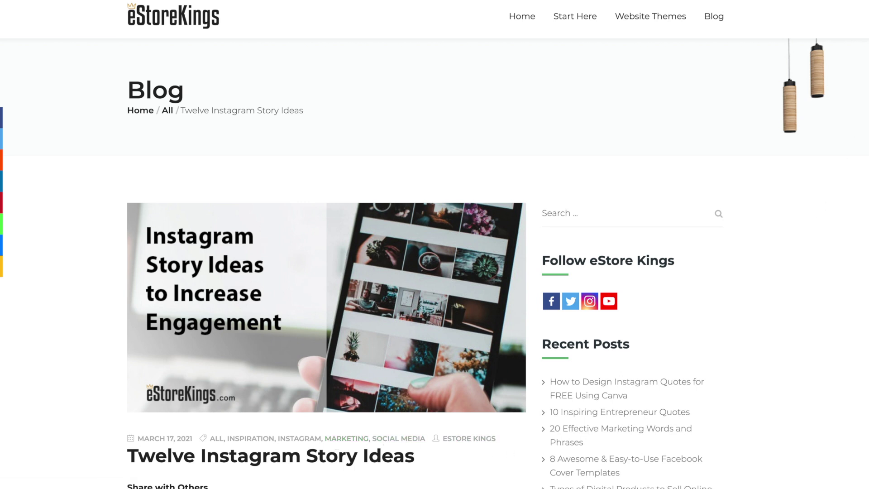
pyautogui.scroll(-6, 434, 263)
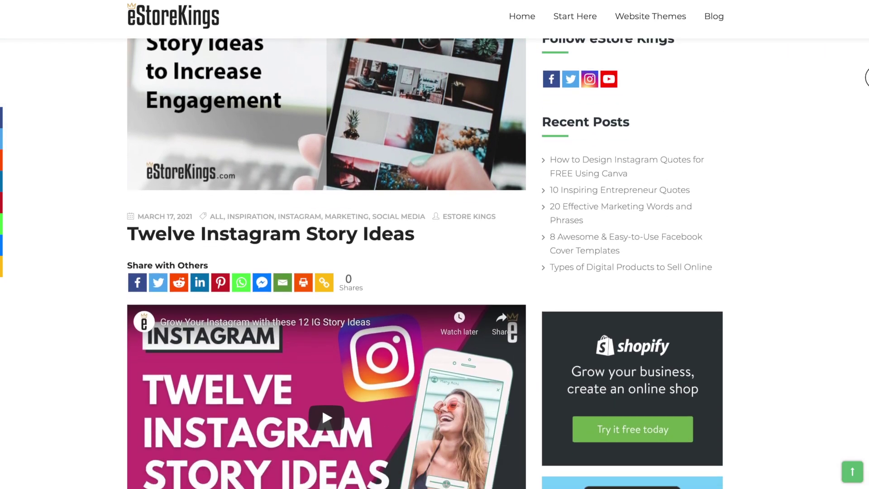
# - Review the previewed post from the embedded video through all twelve headings, images and links down to its tags
pyautogui.scroll(-2, 434, 263)
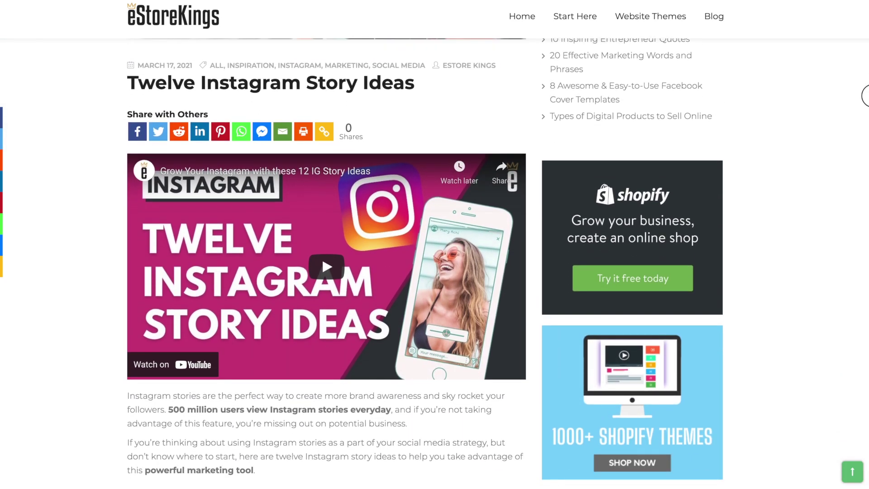
pyautogui.scroll(-7, 865, 96)
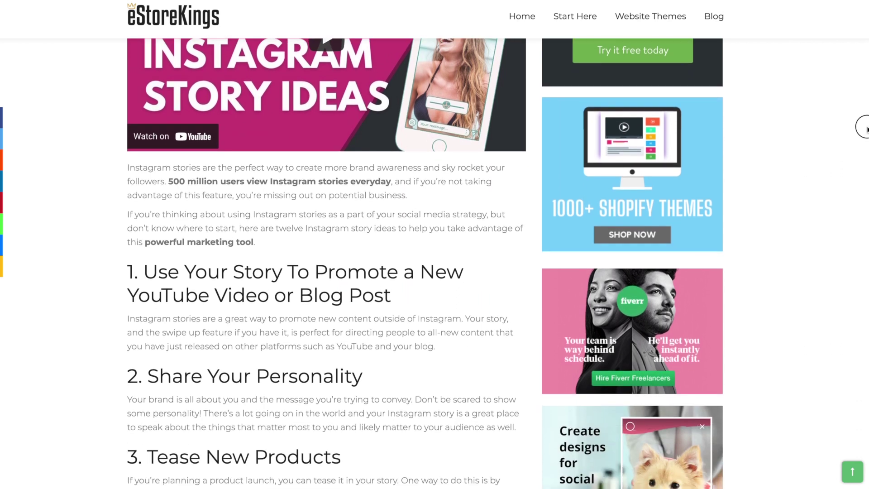
pyautogui.scroll(-12, 864, 144)
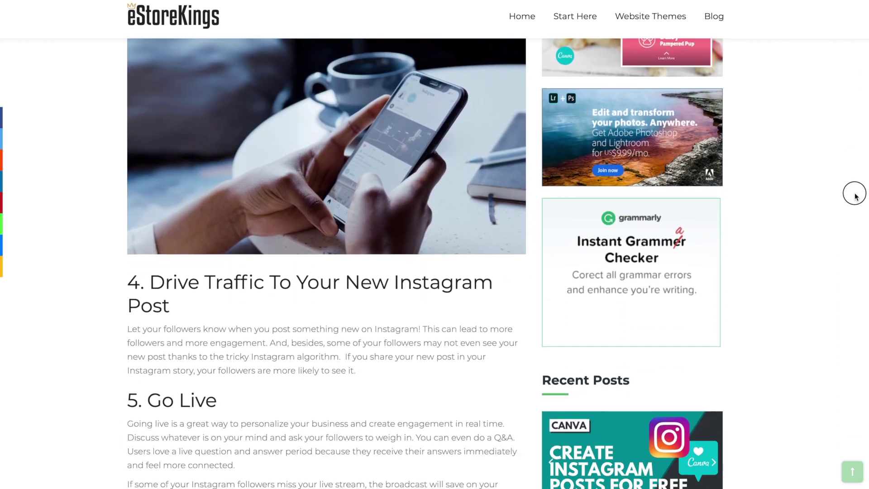
pyautogui.scroll(-13, 853, 214)
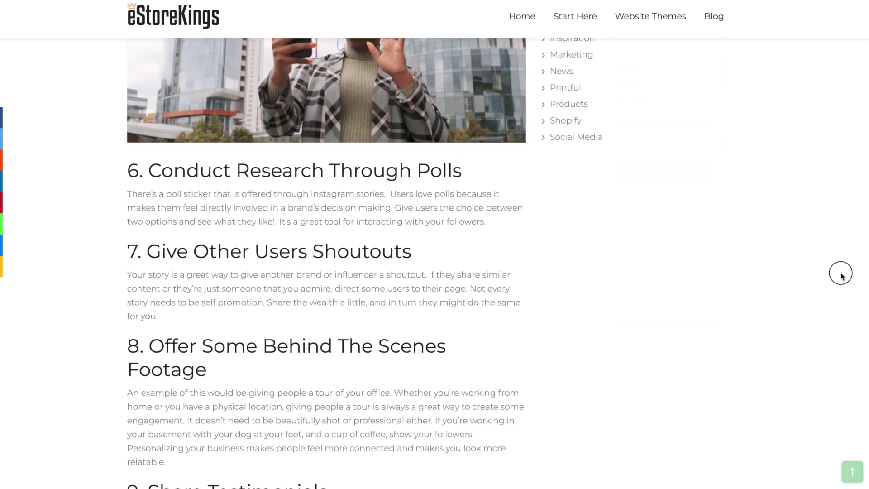
pyautogui.scroll(-15, 839, 290)
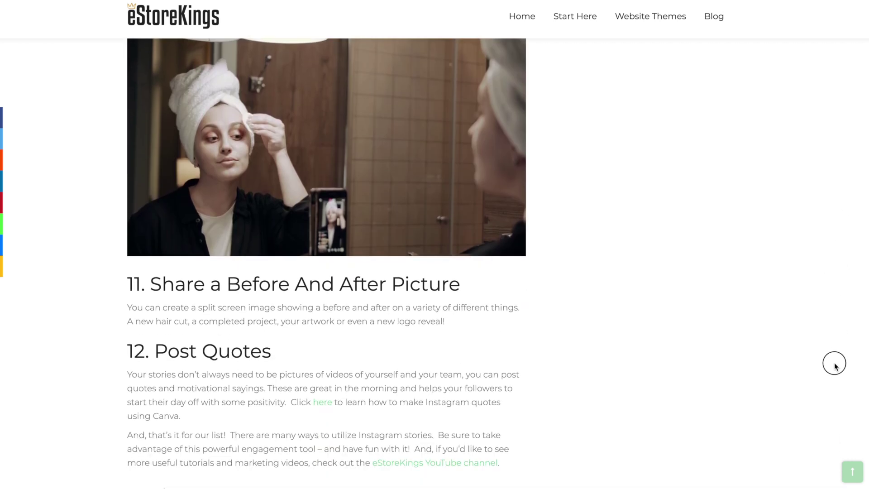
pyautogui.scroll(-2, 835, 383)
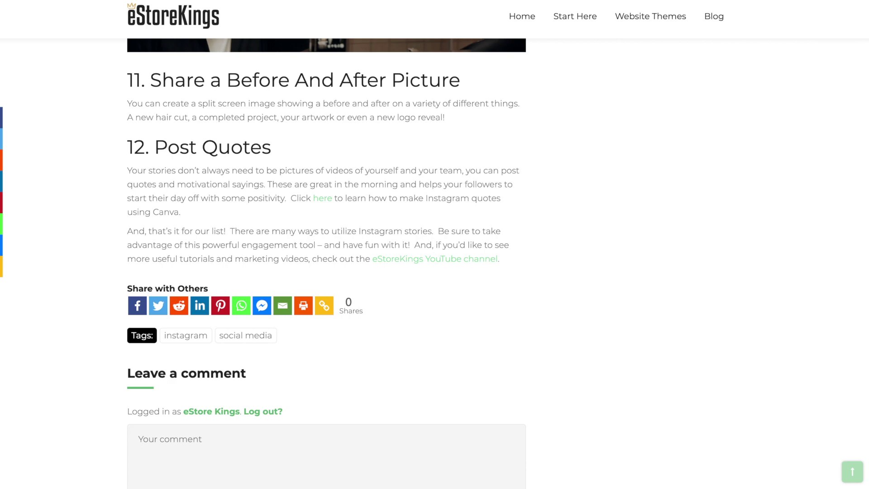
pyautogui.moveTo(868, 439); pyautogui.dragTo(862, 35)
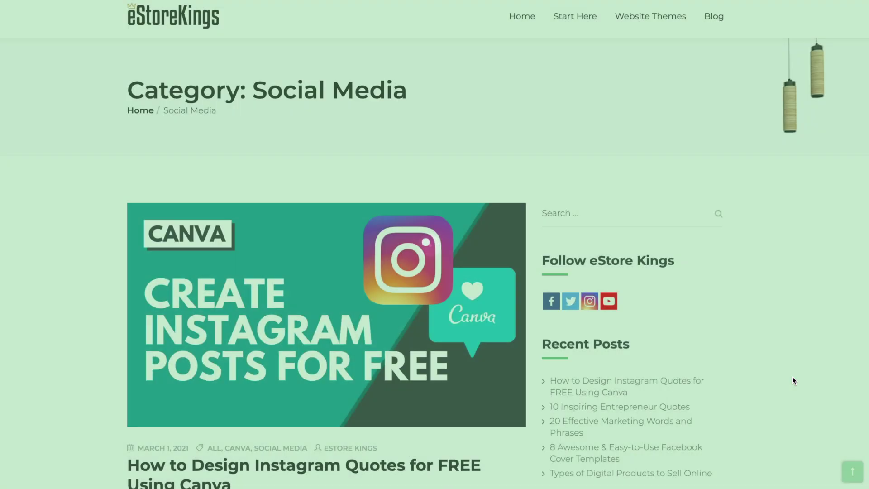
# - Look through the posts listed on the site's Social Media category page and main blog page
pyautogui.scroll(-15, 326, 263)
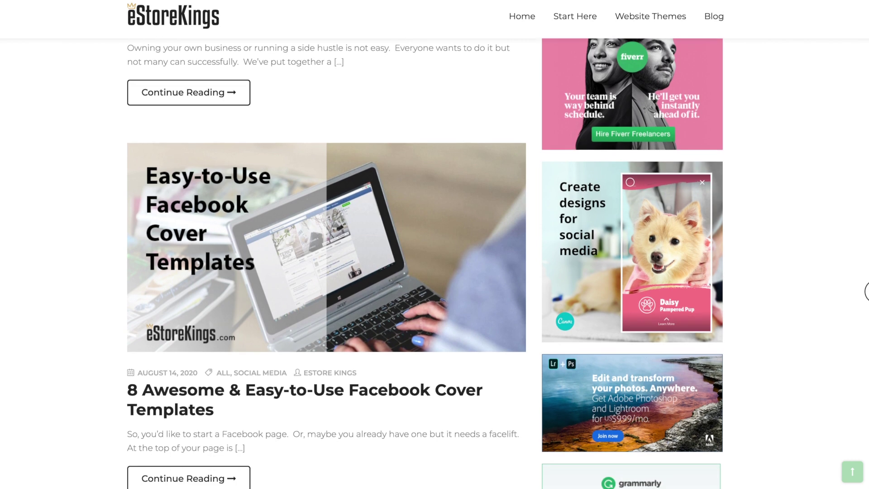
pyautogui.scroll(18, 326, 262)
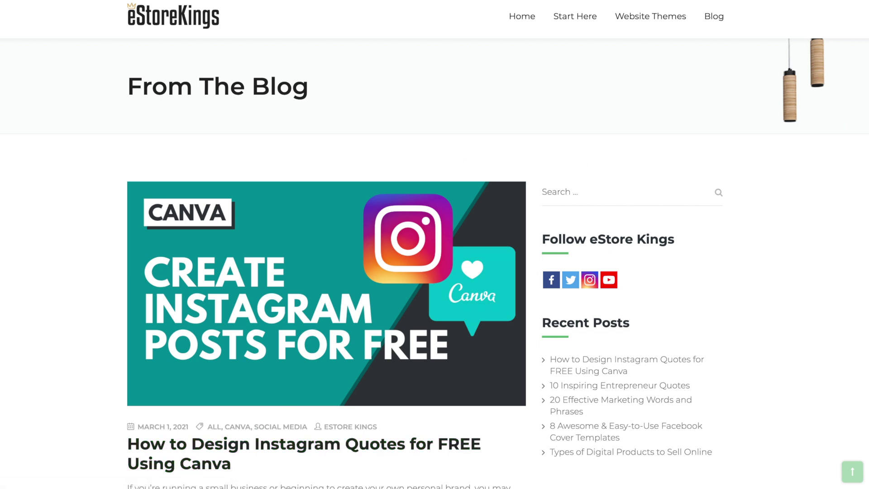
pyautogui.scroll(-5, 425, 264)
pyautogui.scroll(4, 426, 264)
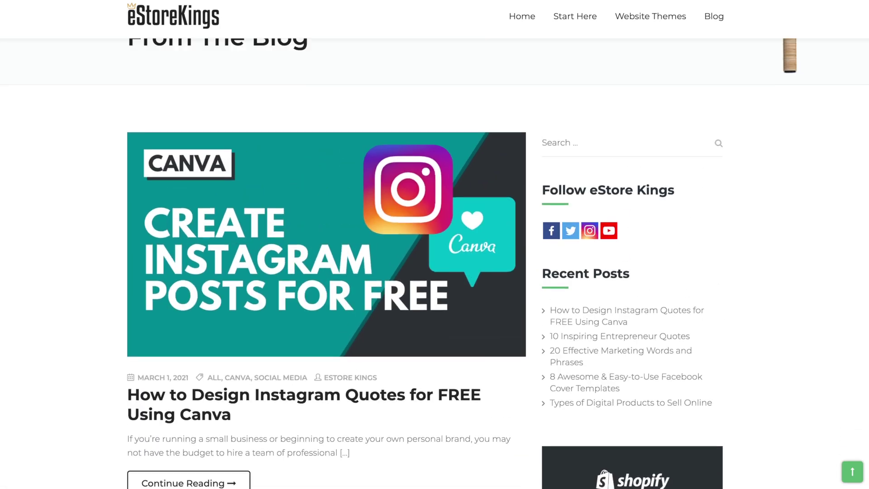
pyautogui.scroll(1, 425, 263)
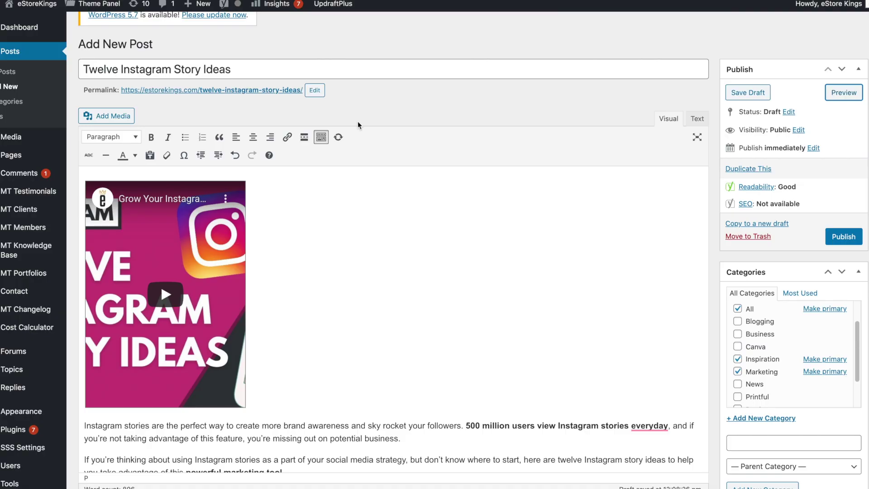
# - Publish the "Twelve Instagram Story Ideas" post and check it on the blog page and on its own live page
pyautogui.click(841, 236)
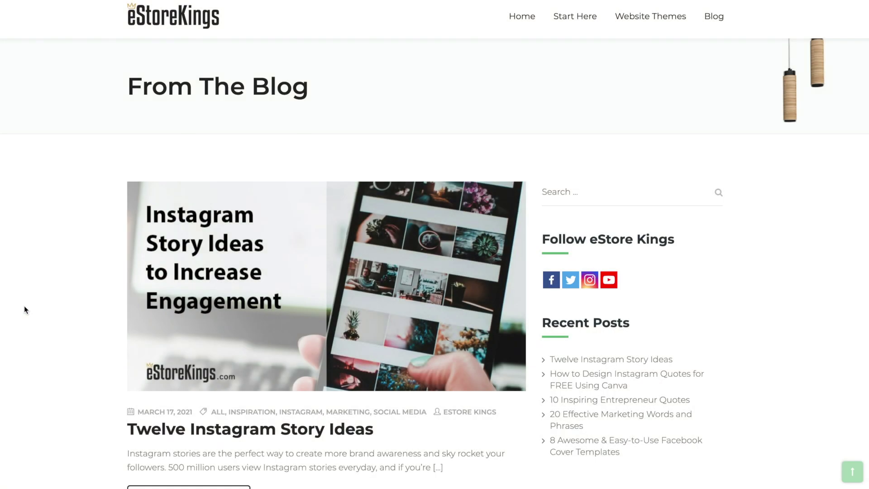
pyautogui.scroll(-2, 24, 309)
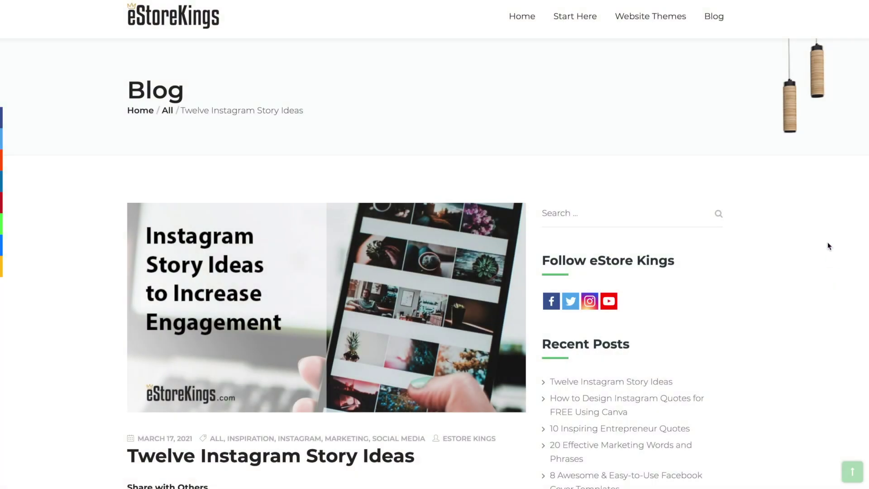
pyautogui.scroll(-14, 862, 136)
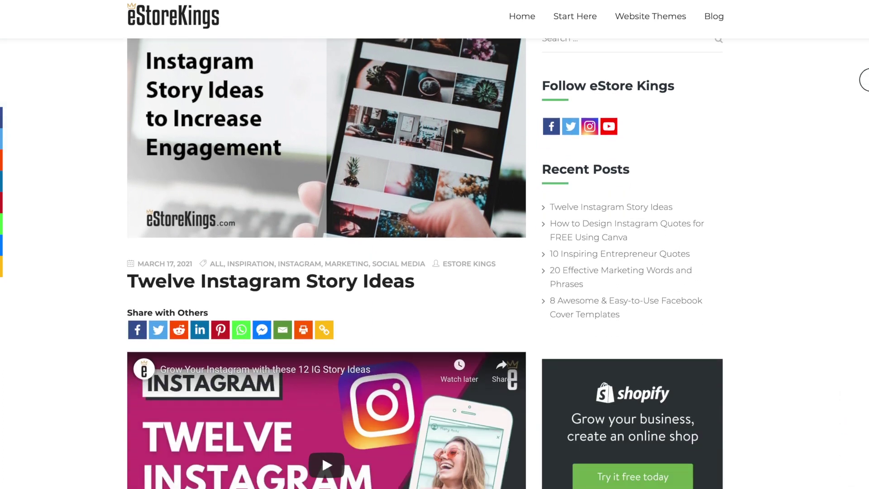
pyautogui.scroll(-6, 863, 141)
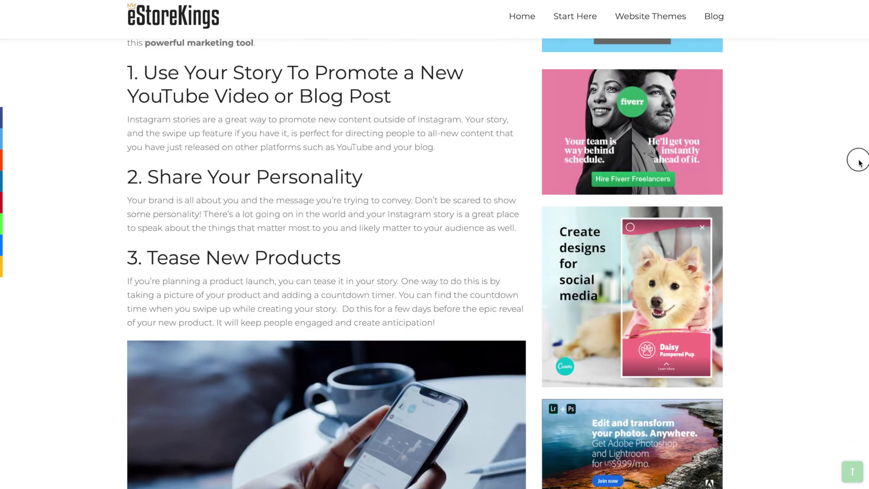
pyautogui.scroll(6, 858, 168)
pyautogui.scroll(14, 857, 135)
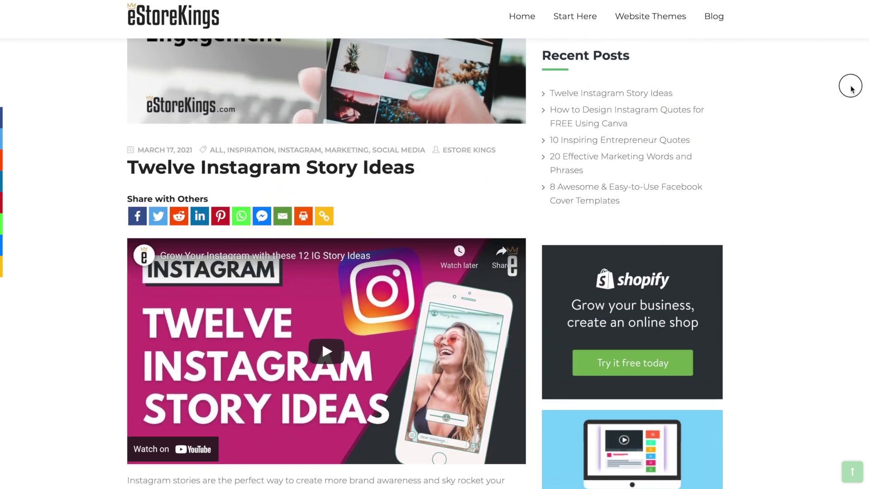